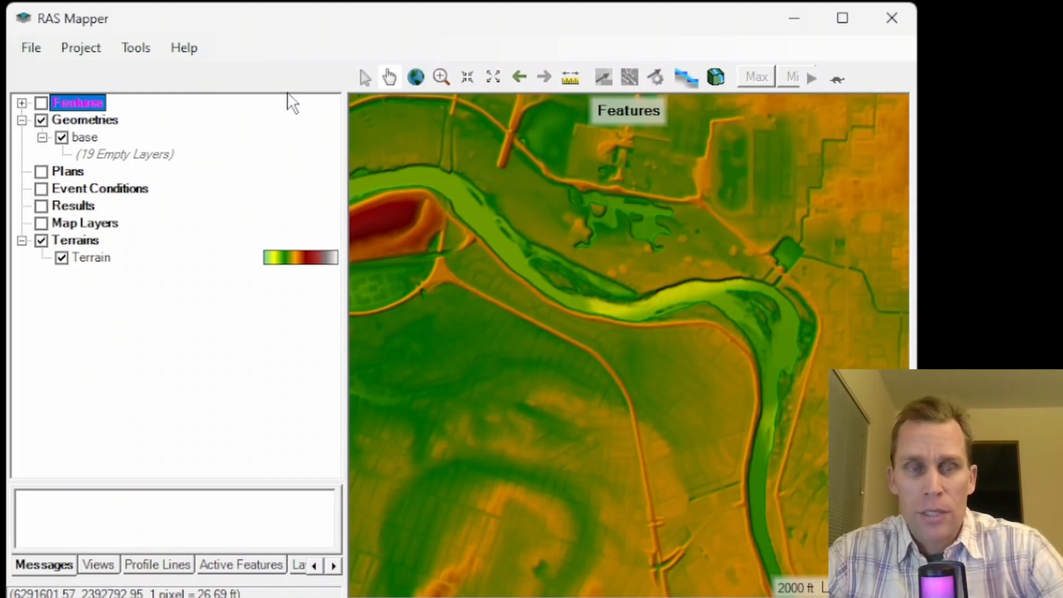
left_click(95, 259)
right_click(88, 259)
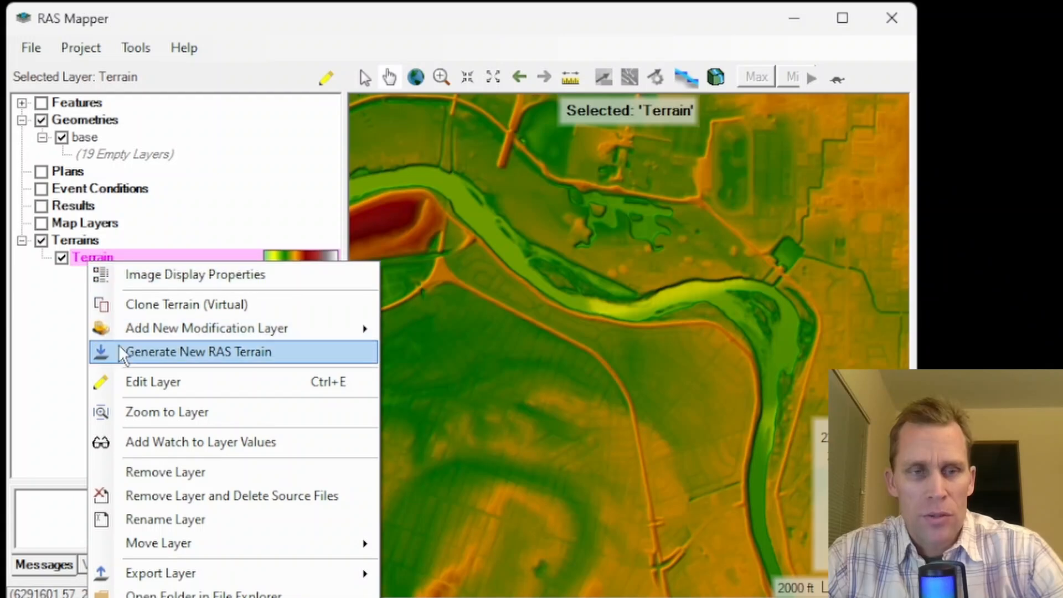
mouse_move(188, 330)
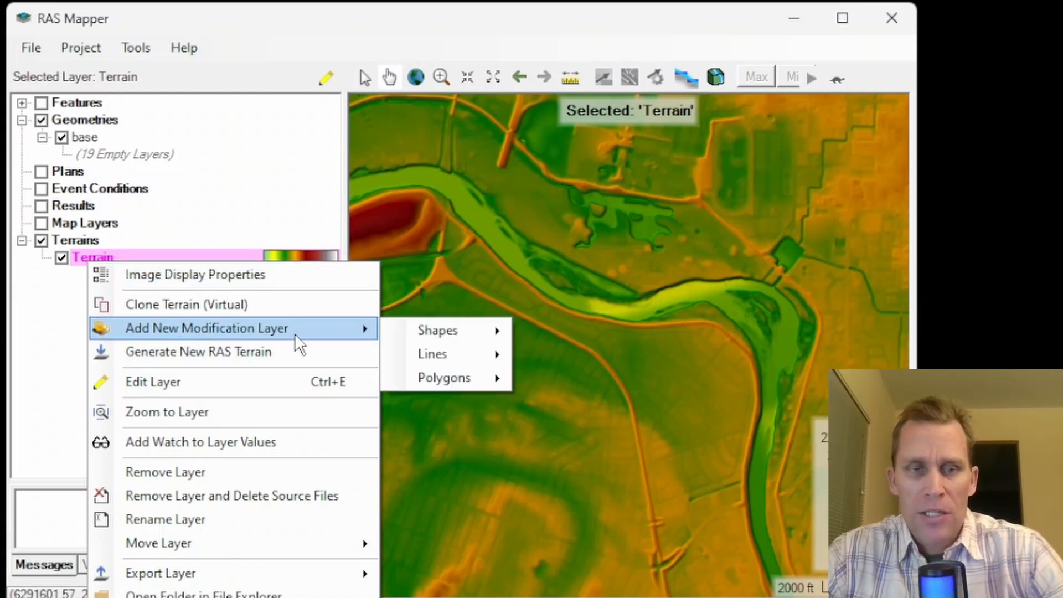
left_click(454, 15)
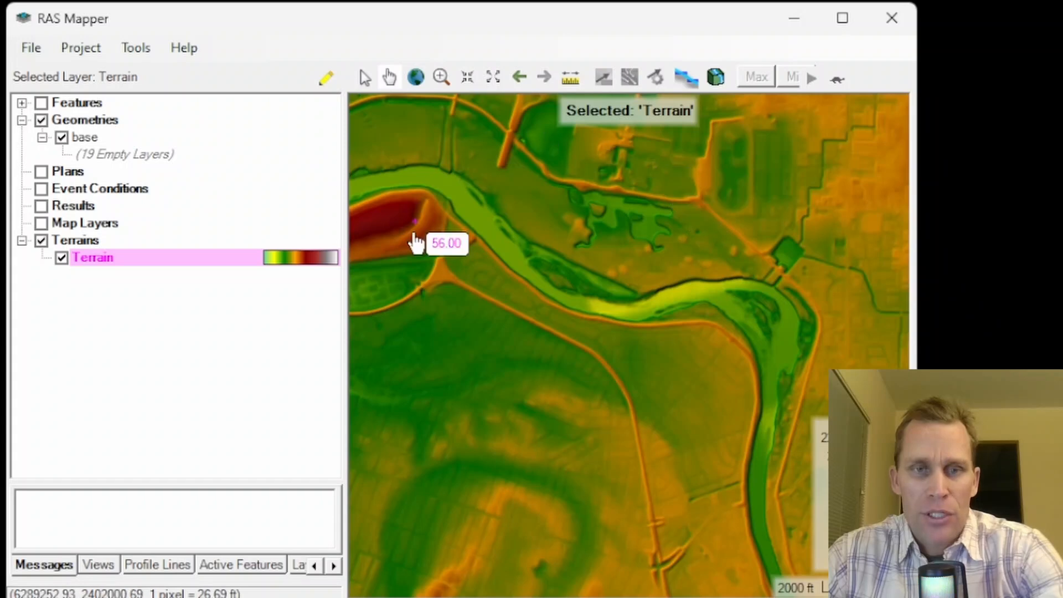
left_click(95, 45)
left_click(105, 74)
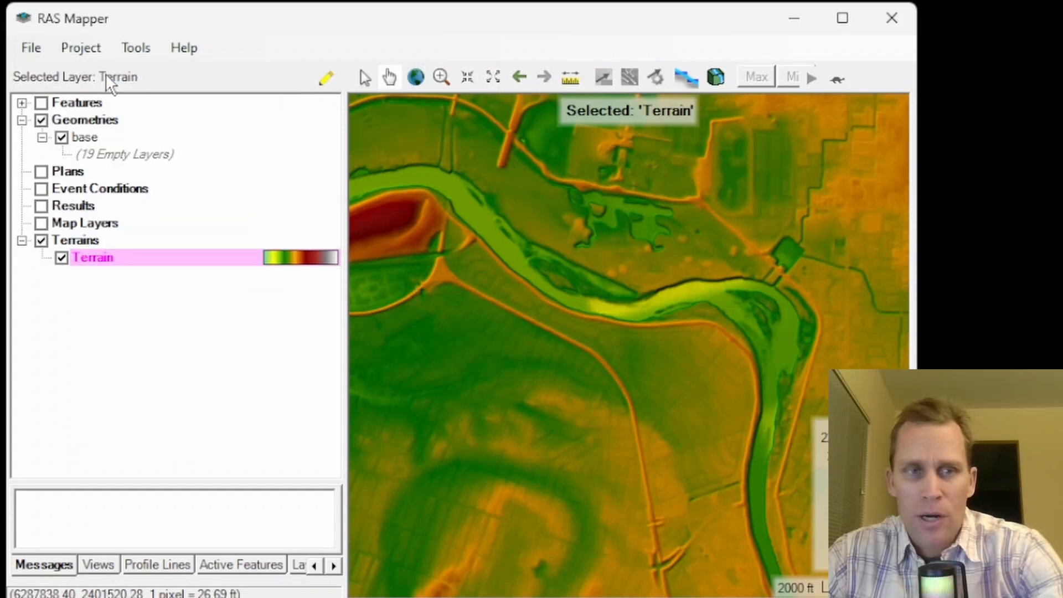
left_click(777, 39)
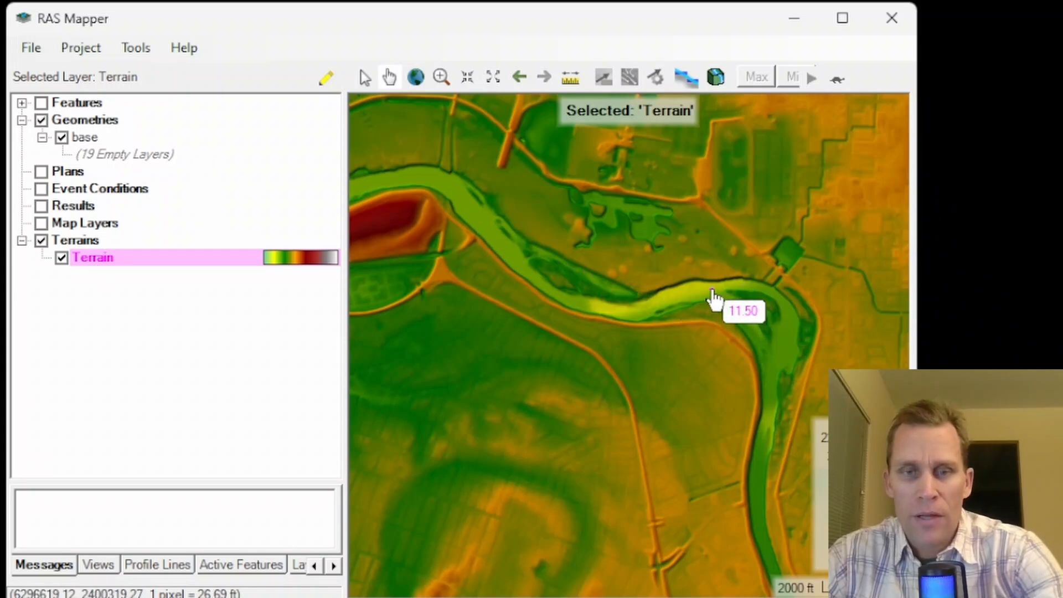
- Frame the river bend in the map view and open the National Levee Database (NLD) features download
scroll(714, 299, "up", 1)
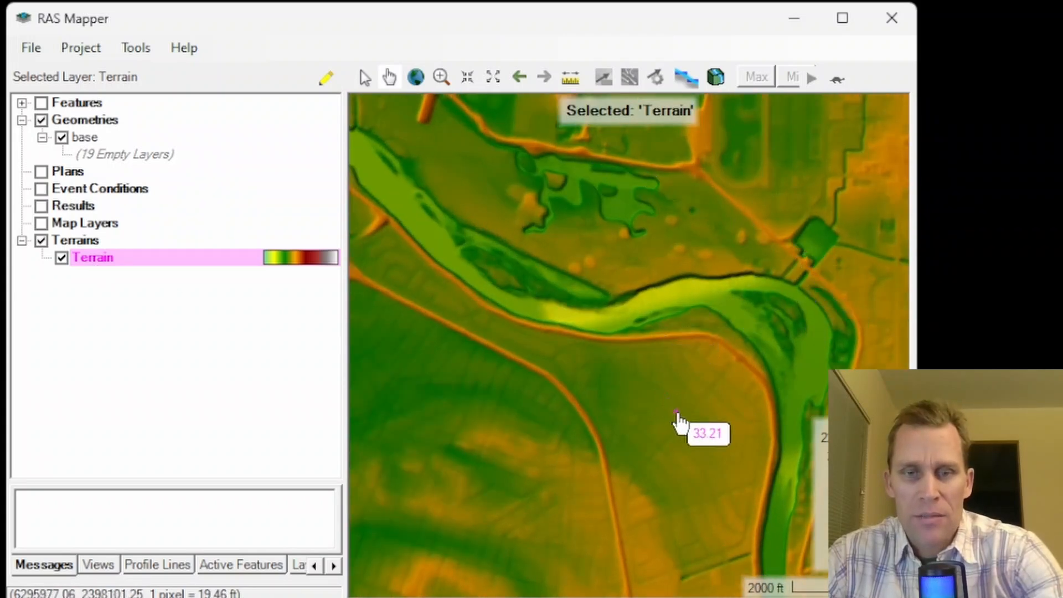
left_click_drag(690, 427, 548, 381)
scroll(548, 381, "down", 1)
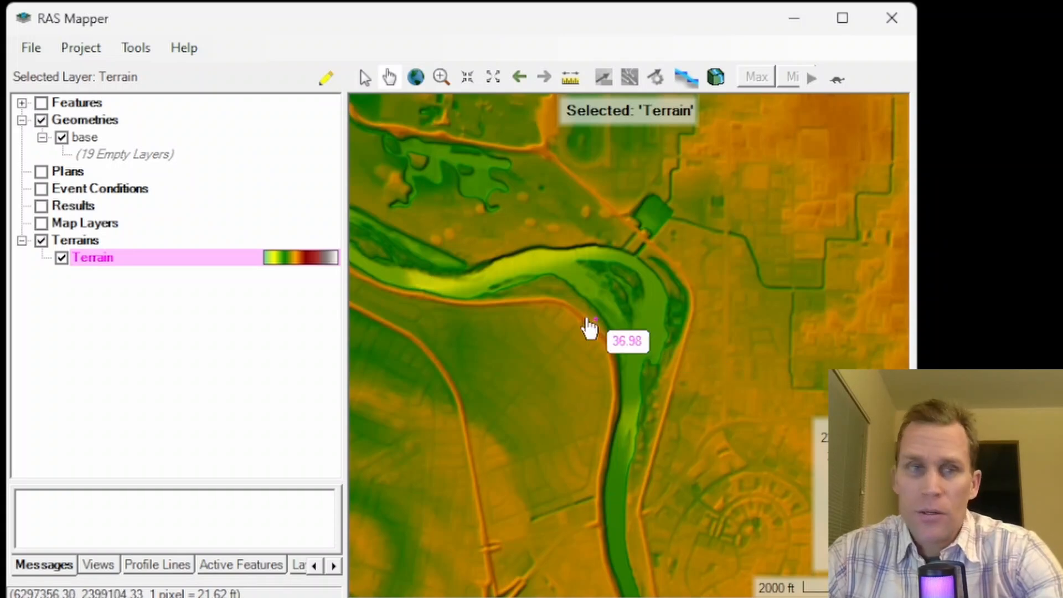
left_click(91, 50)
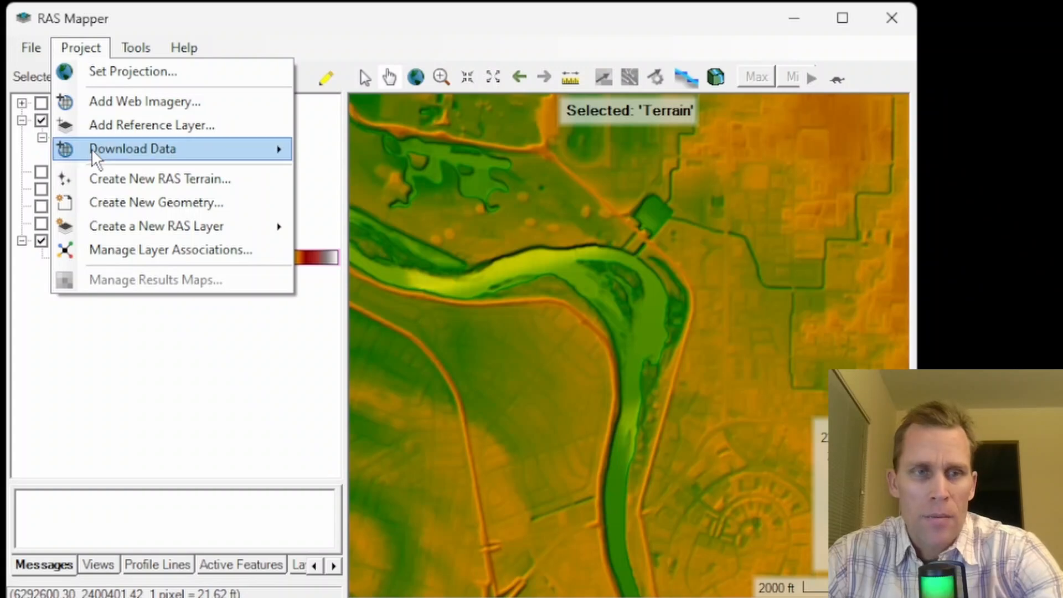
mouse_move(115, 156)
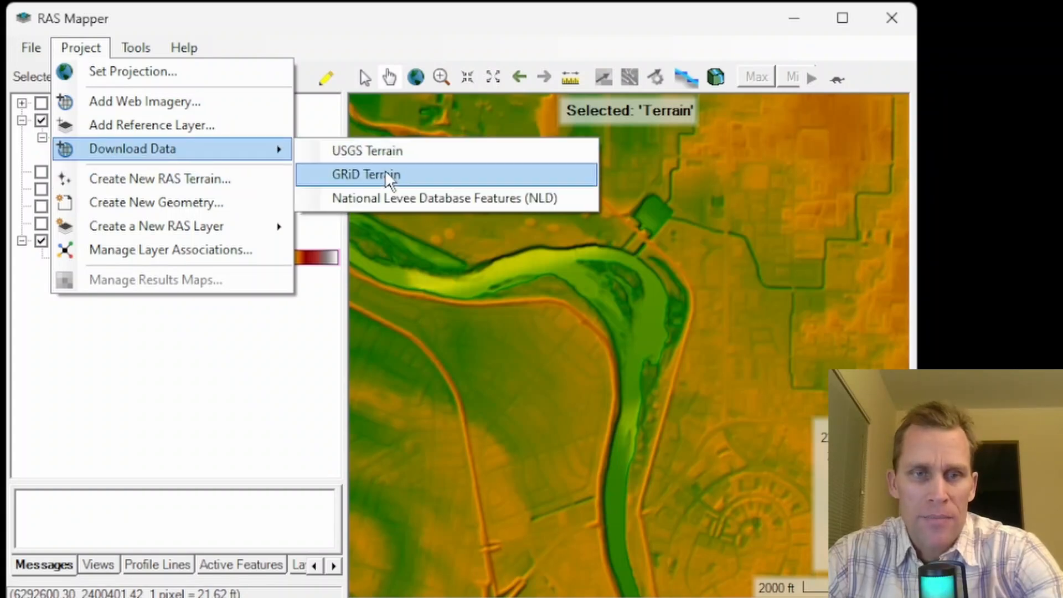
left_click(443, 200)
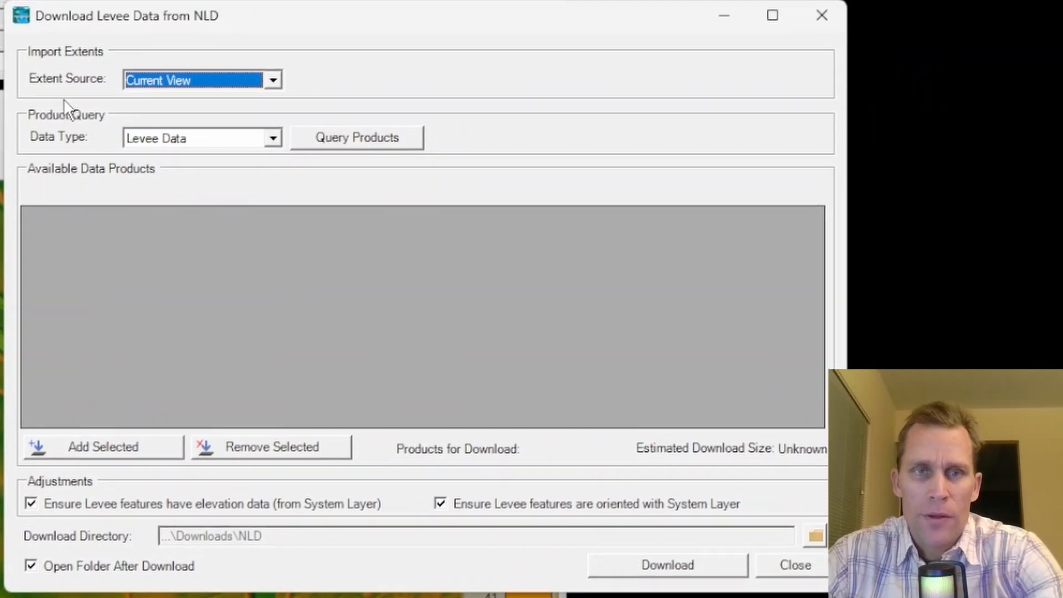
- Query the available Levee Data products using Current View as the extent source
left_click(256, 88)
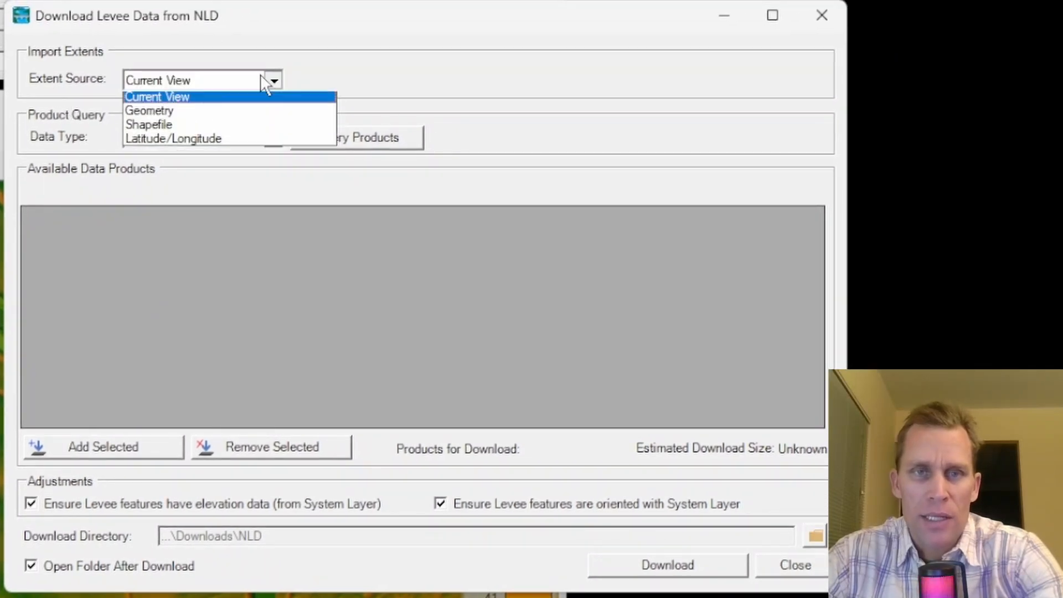
left_click(245, 76)
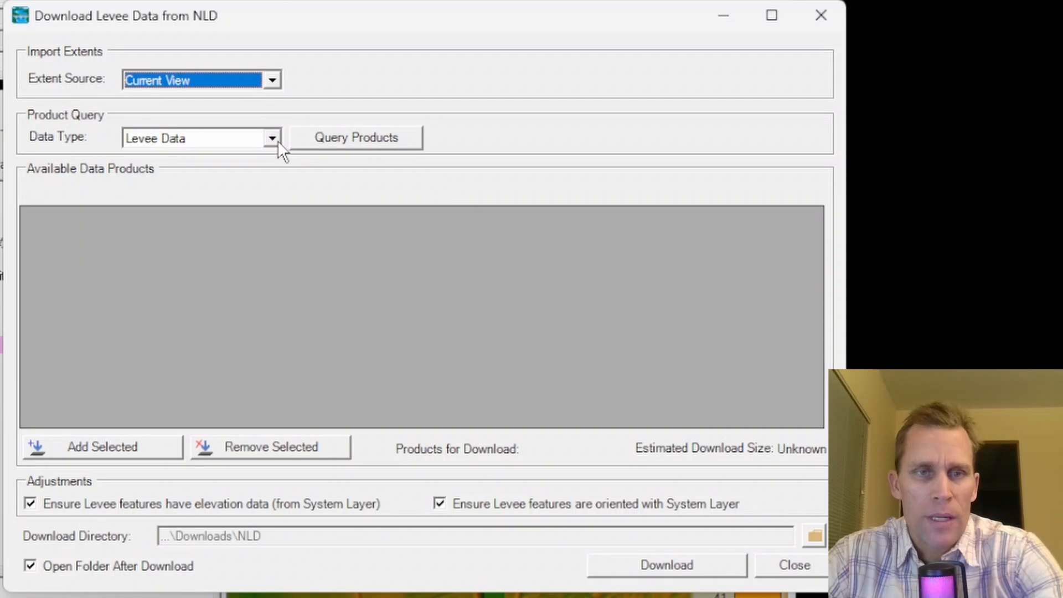
left_click(275, 139)
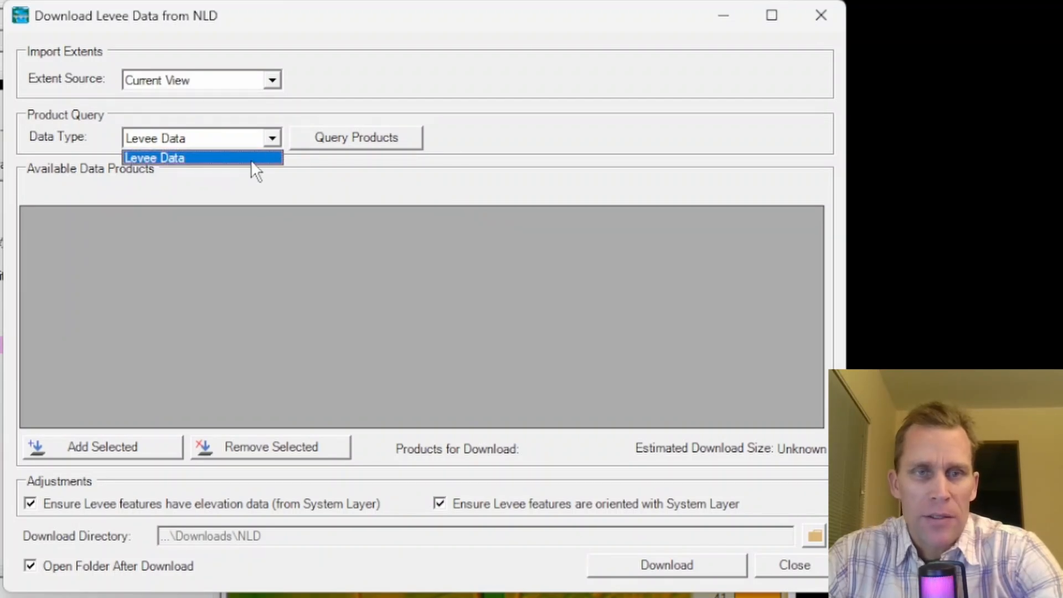
left_click(251, 159)
left_click(358, 139)
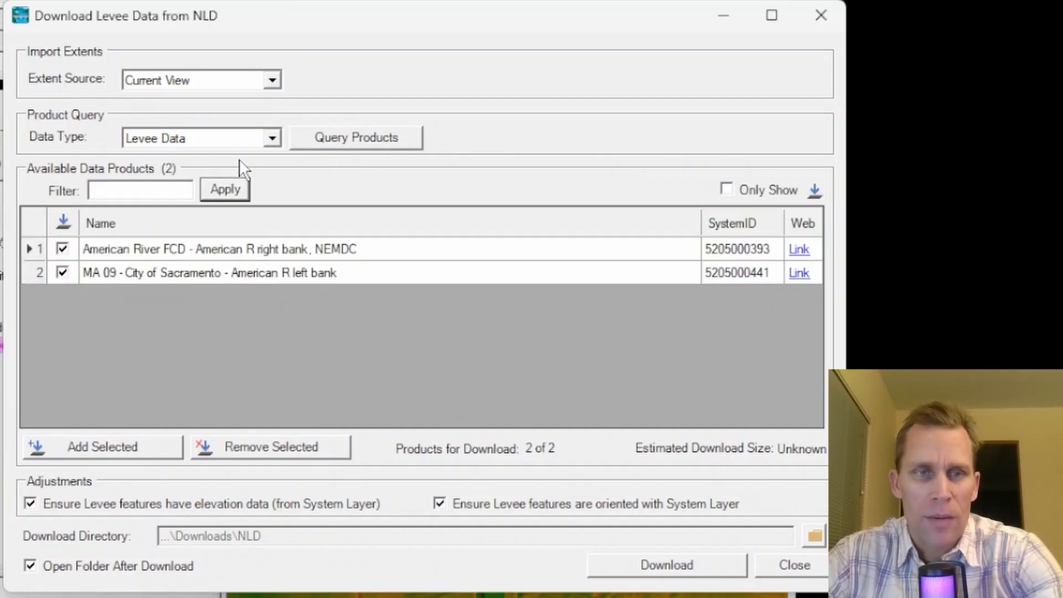
- Toggle the download selection of the American River right bank and left bank levee systems off and on again
left_click(62, 249)
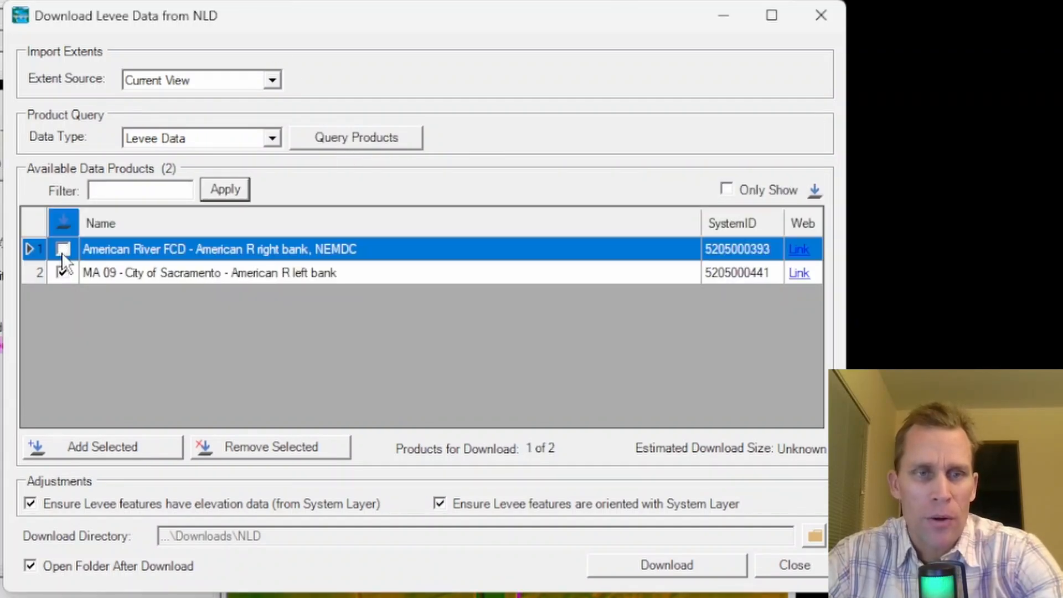
left_click(62, 250)
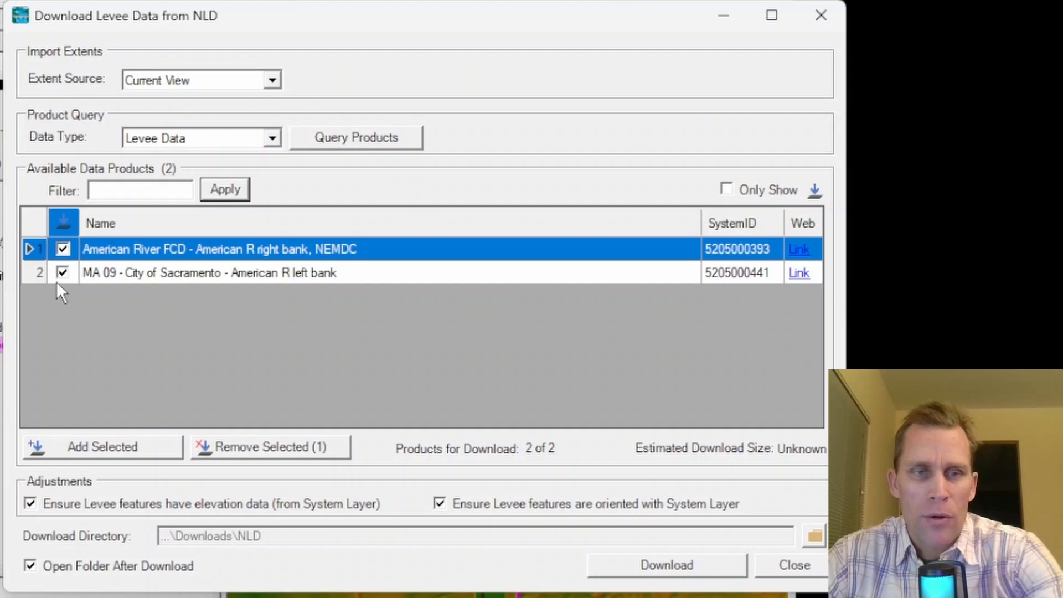
left_click(61, 273)
left_click(62, 274)
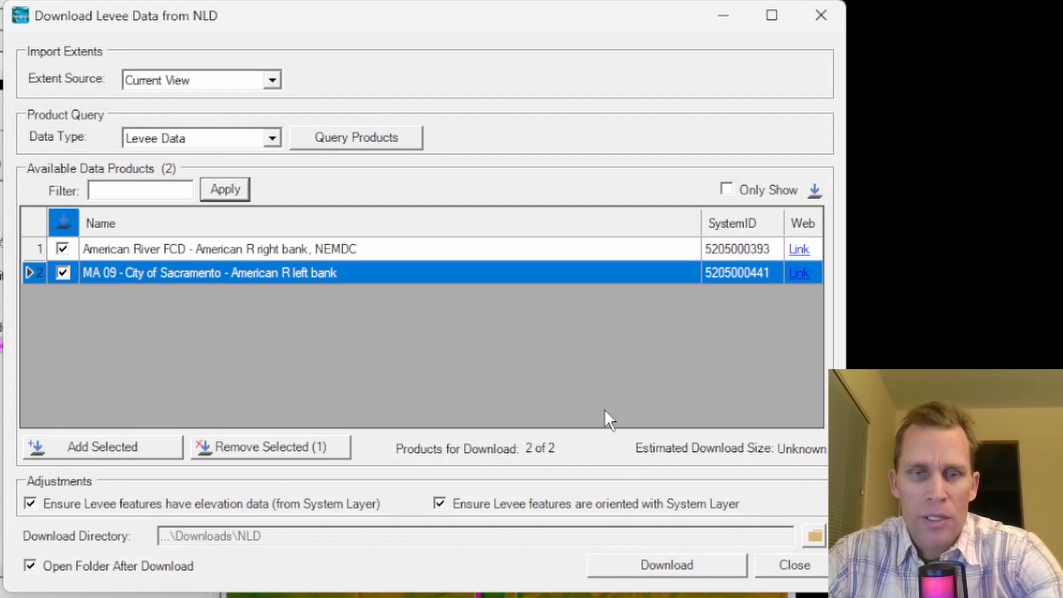
- Open the web link for the MA 09 - City of Sacramento left bank levee and look through the National Levee Database page
left_click(801, 278)
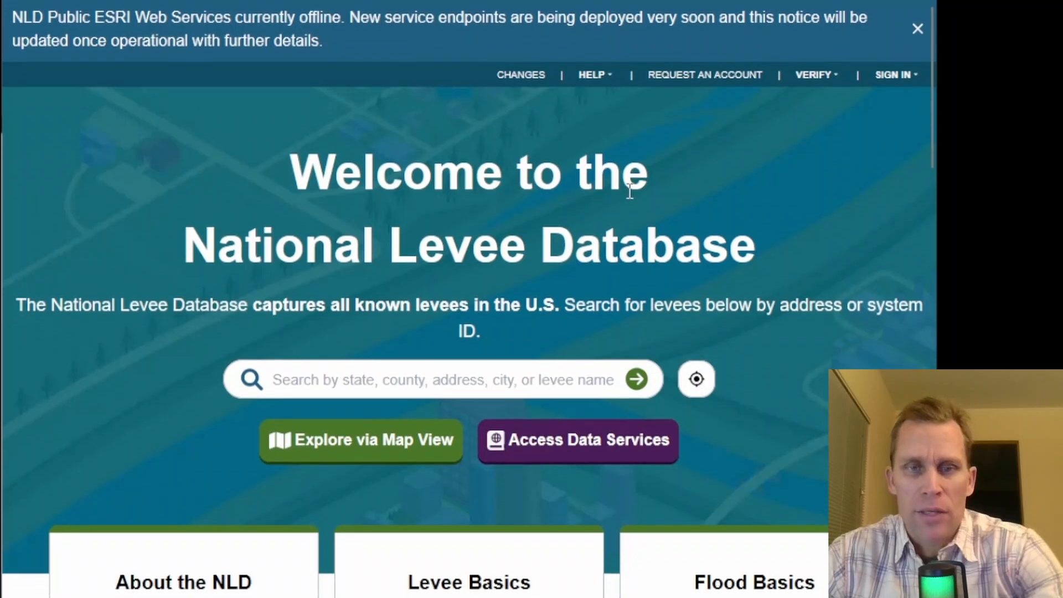
scroll(632, 195, "down", 7)
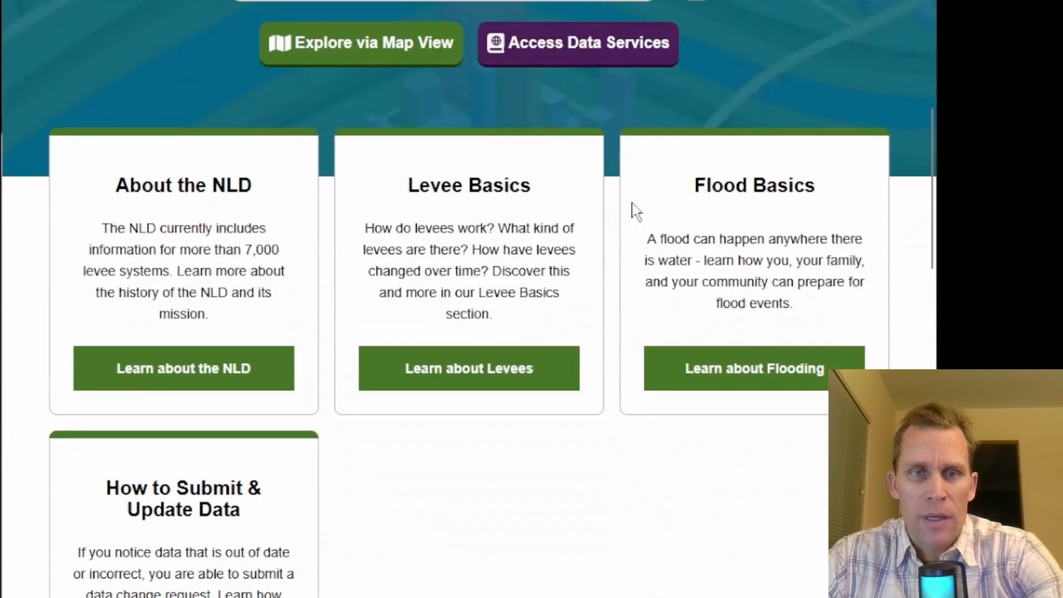
scroll(638, 221, "down", 9)
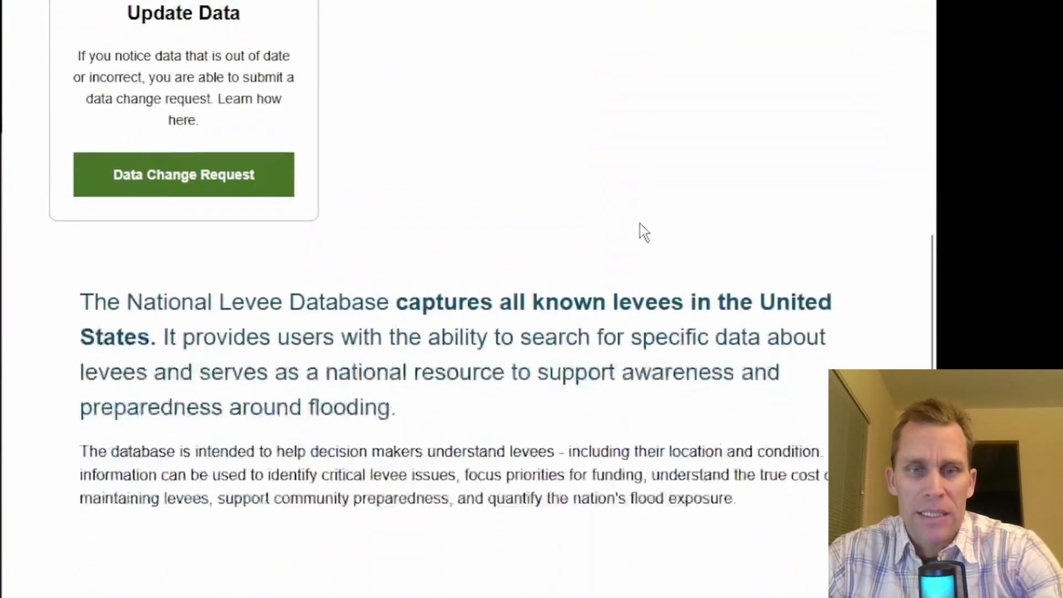
scroll(640, 224, "down", 12)
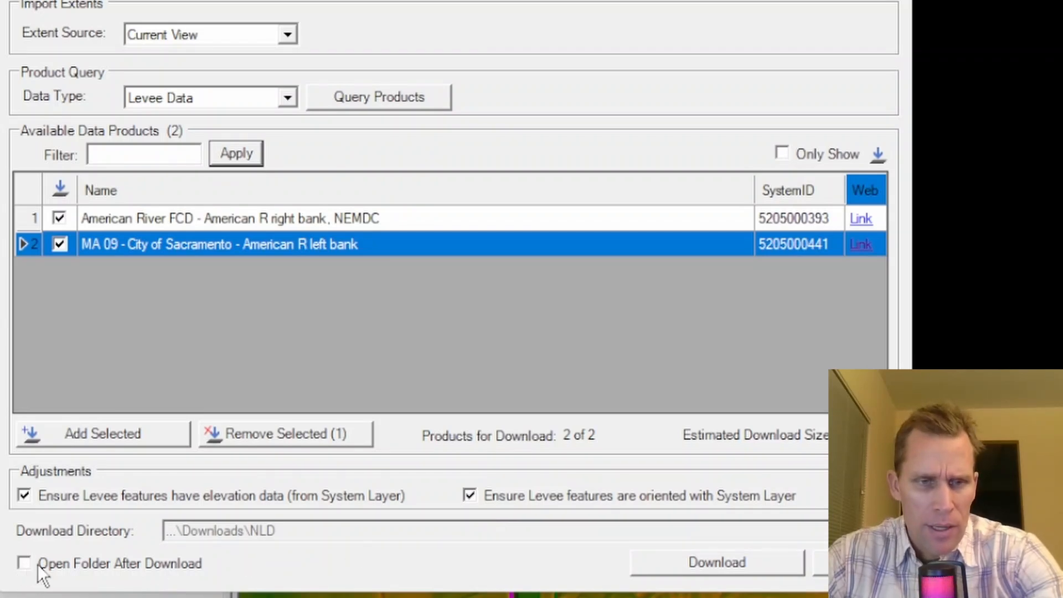
- Download both levee systems with Open Folder After Download disabled, and browse the project's Downloads\NLD folder in File Explorer
left_click(736, 565)
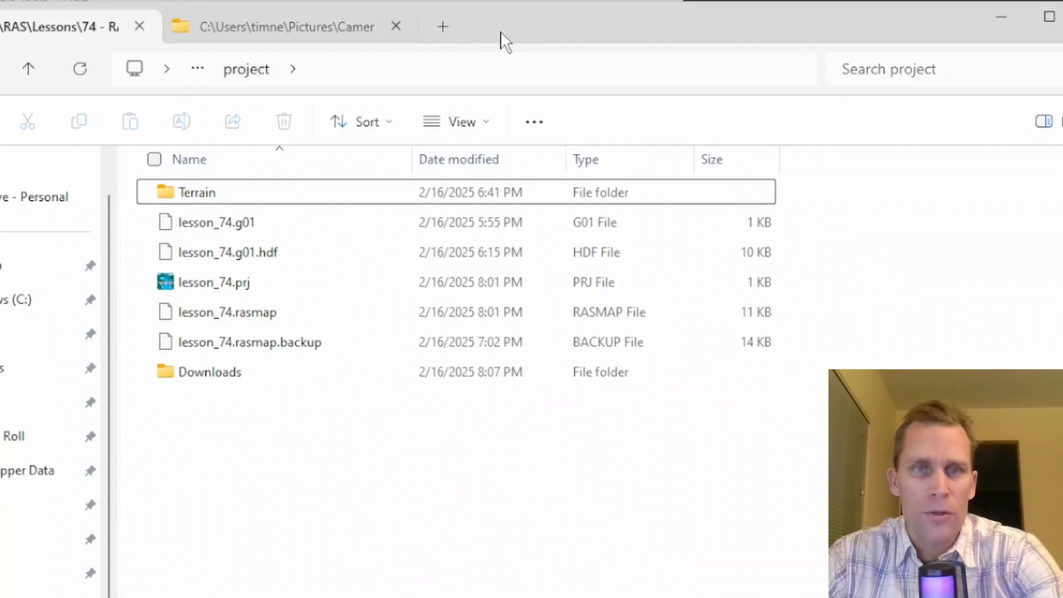
double_click(211, 377)
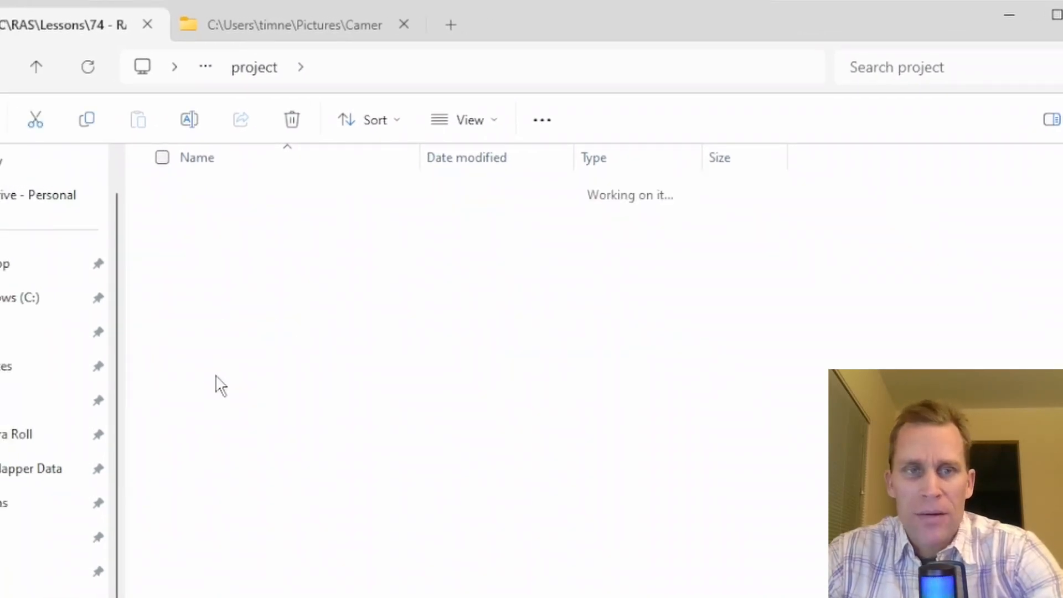
double_click(200, 202)
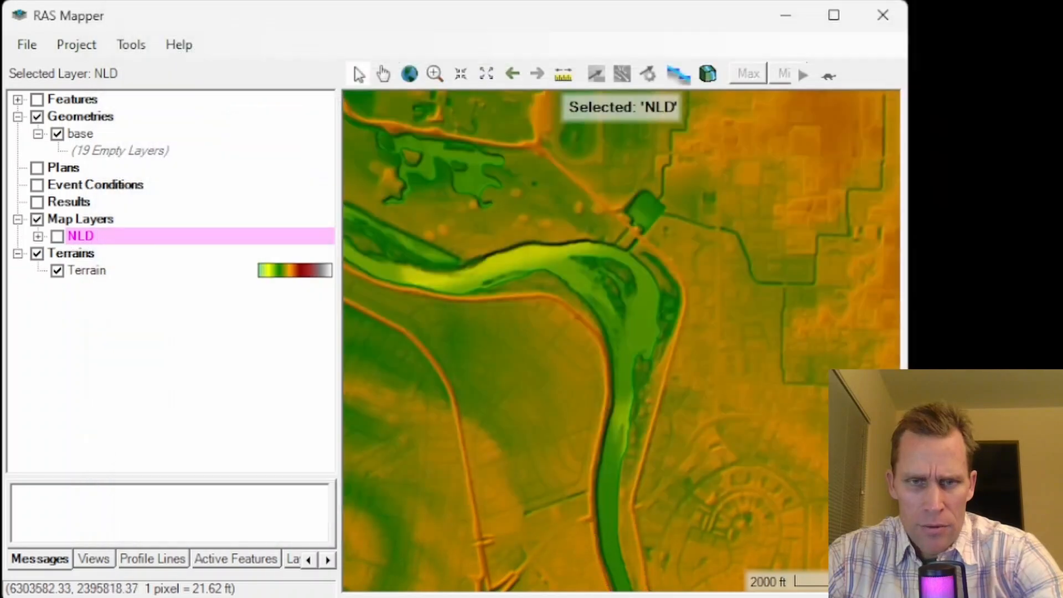
- Back in RAS Mapper, turn on the NLD map layer group and display its RAS Merged Alignments layer
left_click(66, 219)
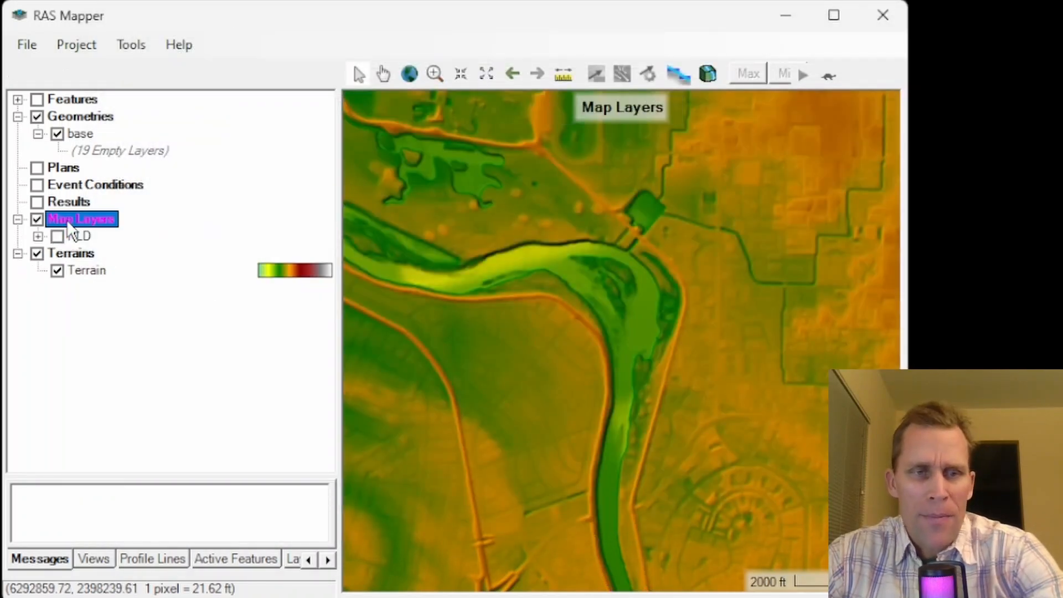
left_click(74, 239)
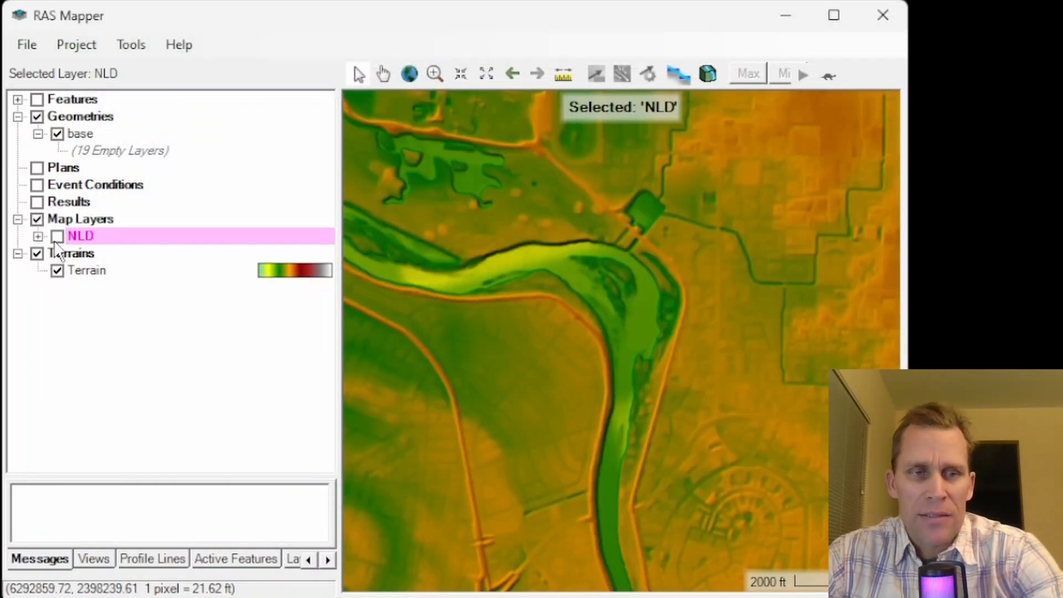
left_click(58, 236)
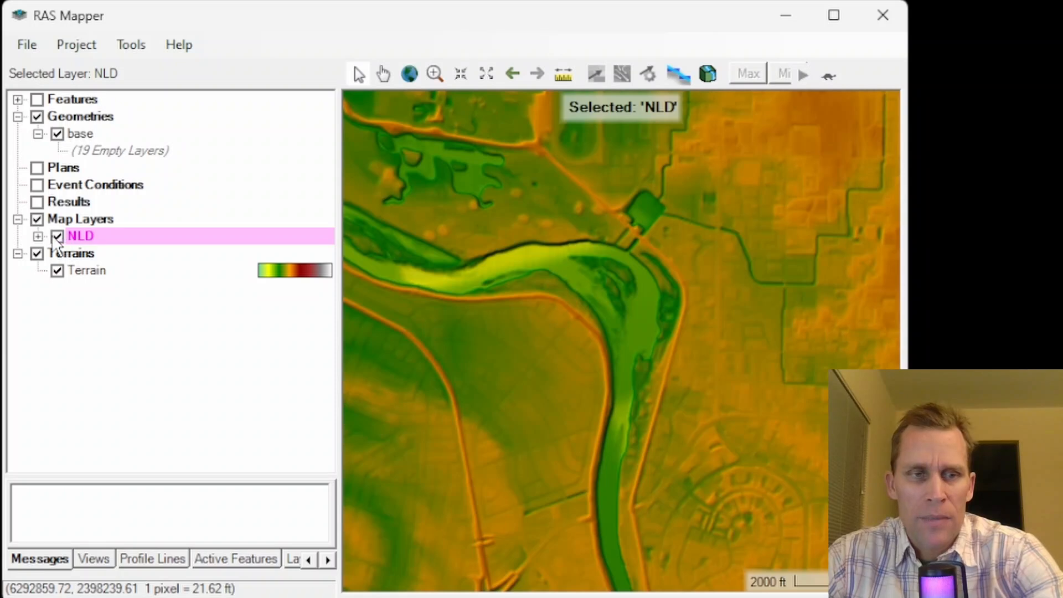
left_click(38, 237)
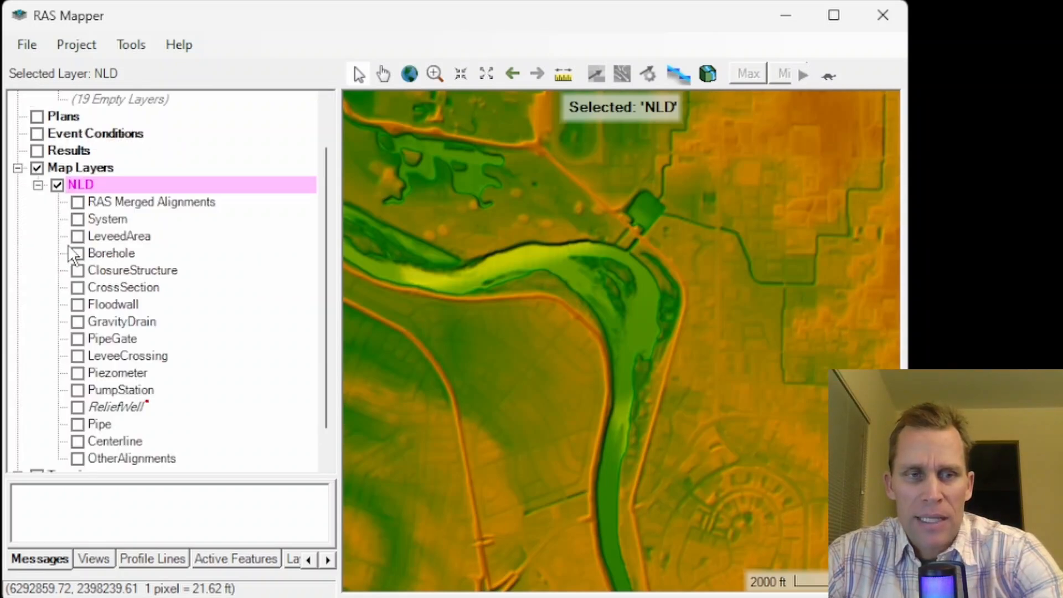
left_click(138, 205)
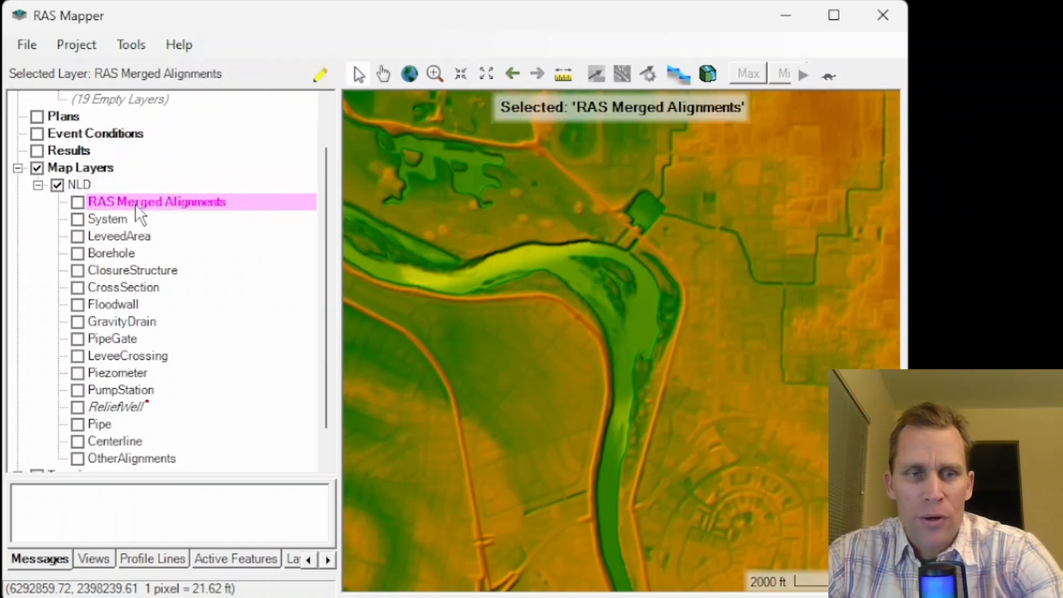
left_click(78, 202)
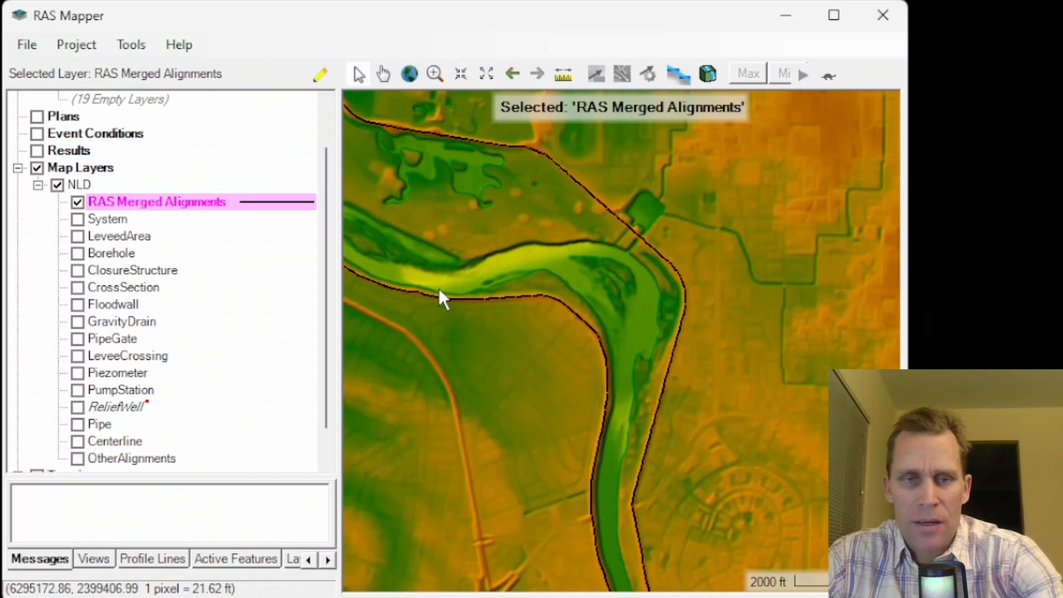
- Check the visualization settings in the RAS Merged Alignments layer properties and close them unchanged
double_click(177, 203)
left_click(91, 104)
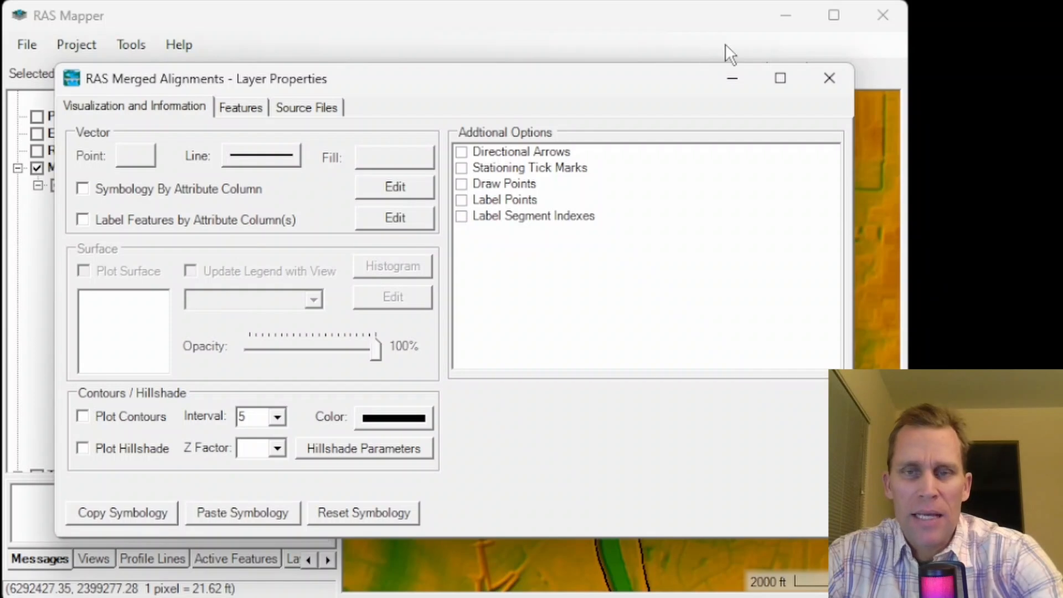
left_click(828, 78)
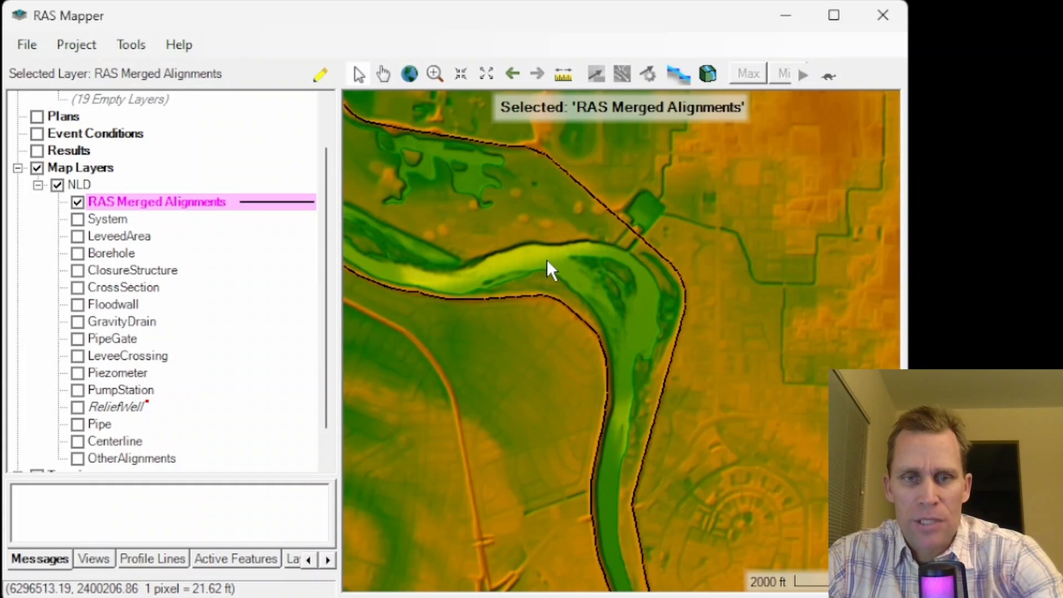
- Examine the full extent of the merged levee alignments along the river, and return to the bend
scroll(606, 313, "down", 2)
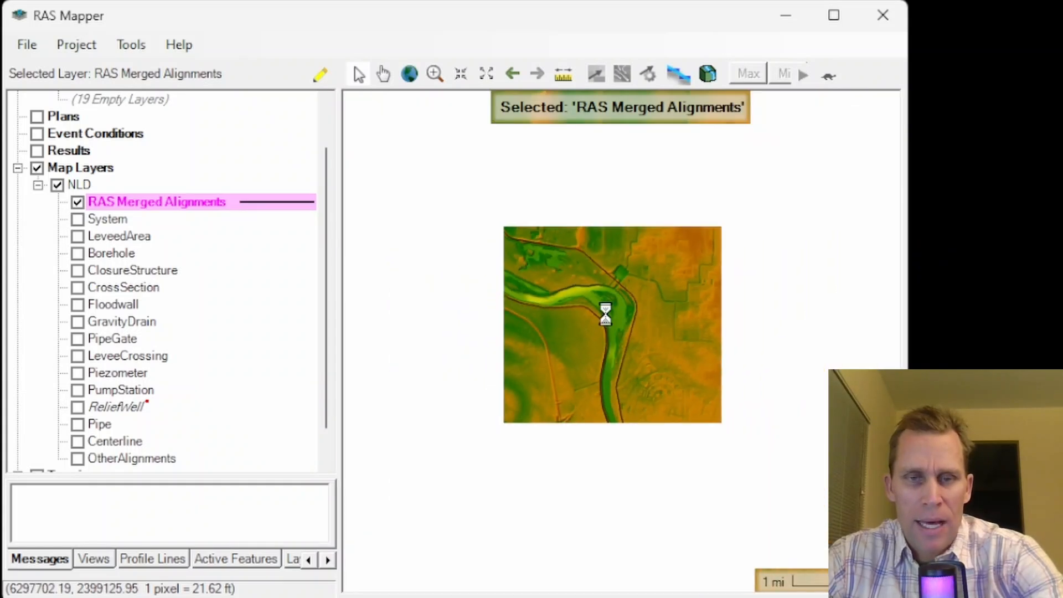
scroll(606, 314, "down", 1)
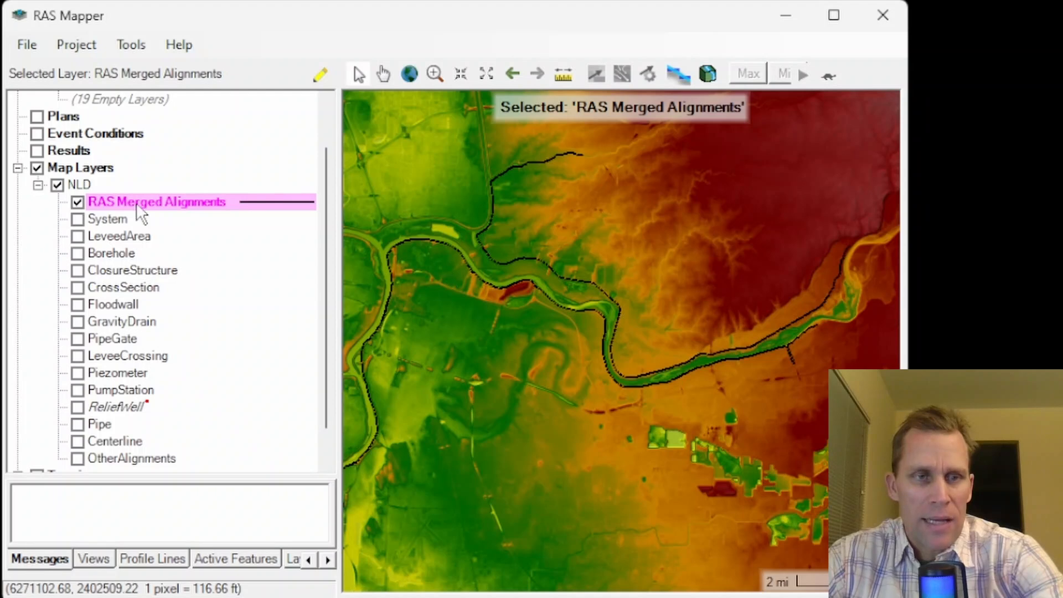
scroll(649, 278, "up", 1)
scroll(809, 253, "up", 2)
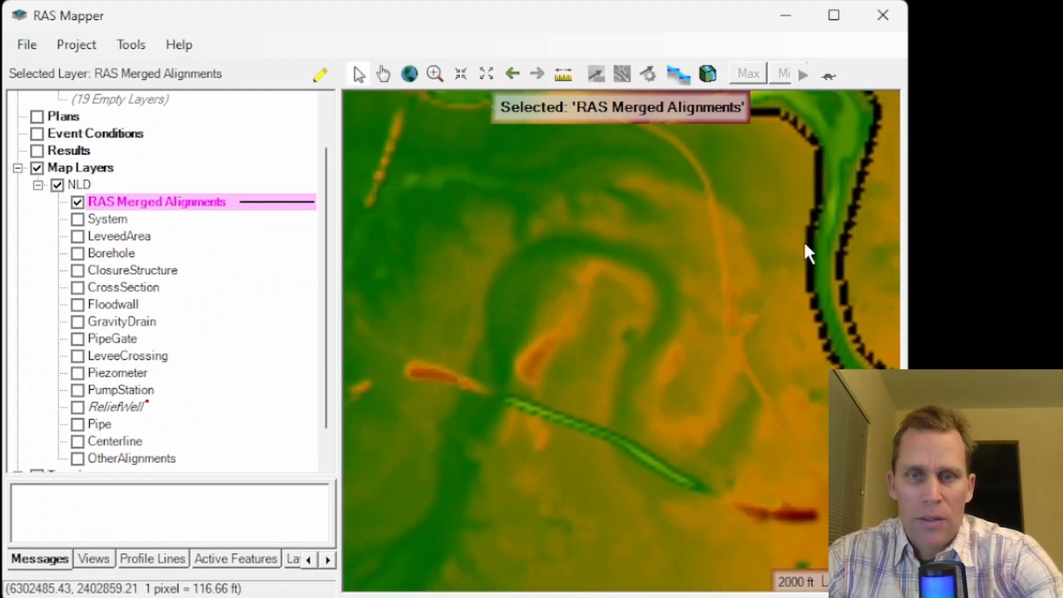
left_click_drag(783, 223, 540, 381)
scroll(583, 346, "up", 1)
left_click_drag(583, 345, 550, 301)
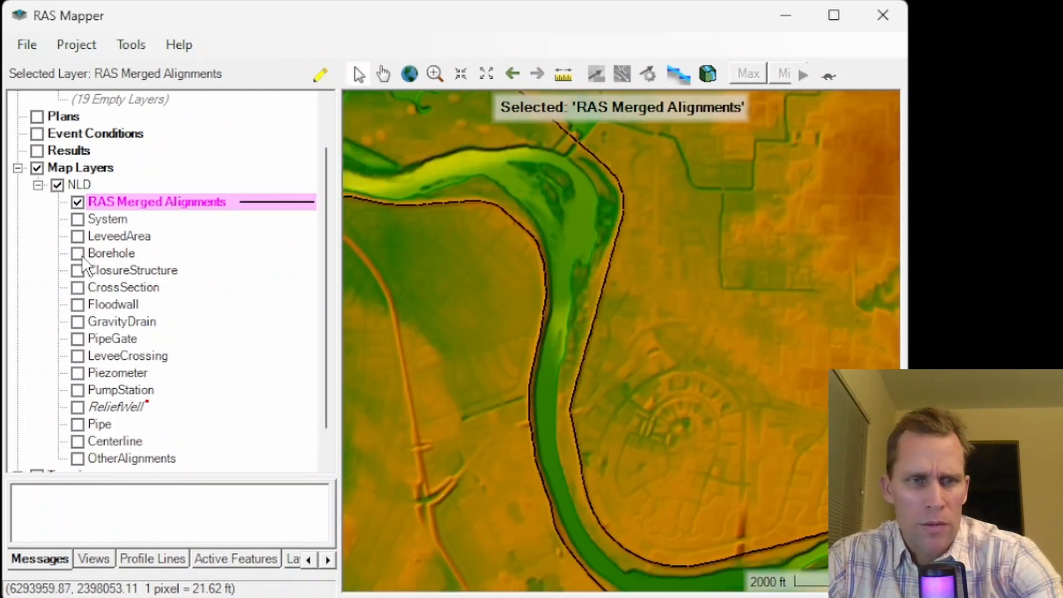
- Preview the LeveedArea, LeveeCrossing, Piezometer and PumpStation layers one at a time, leaving only RAS Merged Alignments displayed
left_click(78, 237)
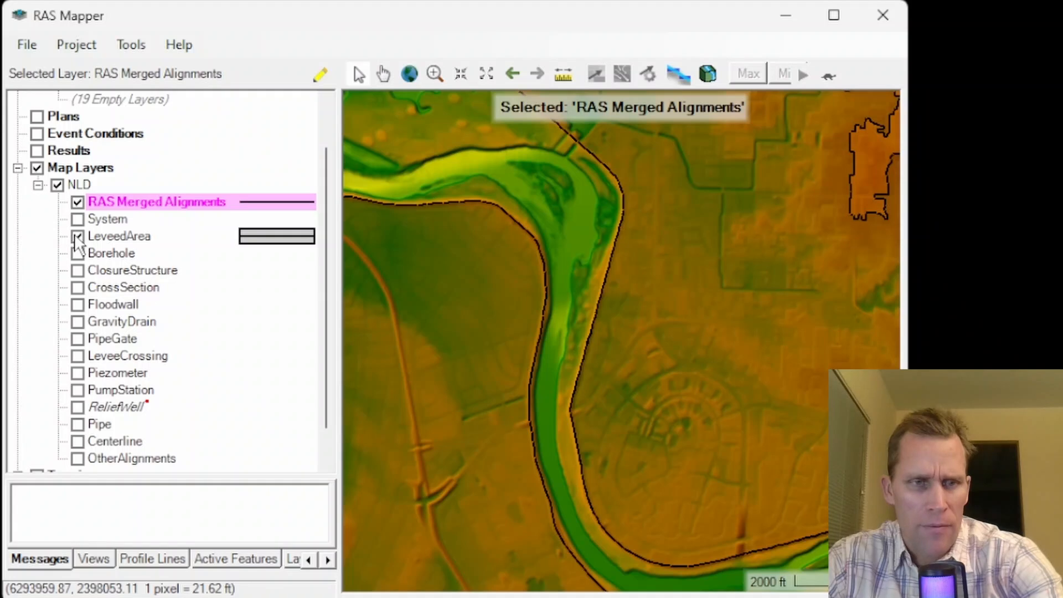
left_click(78, 237)
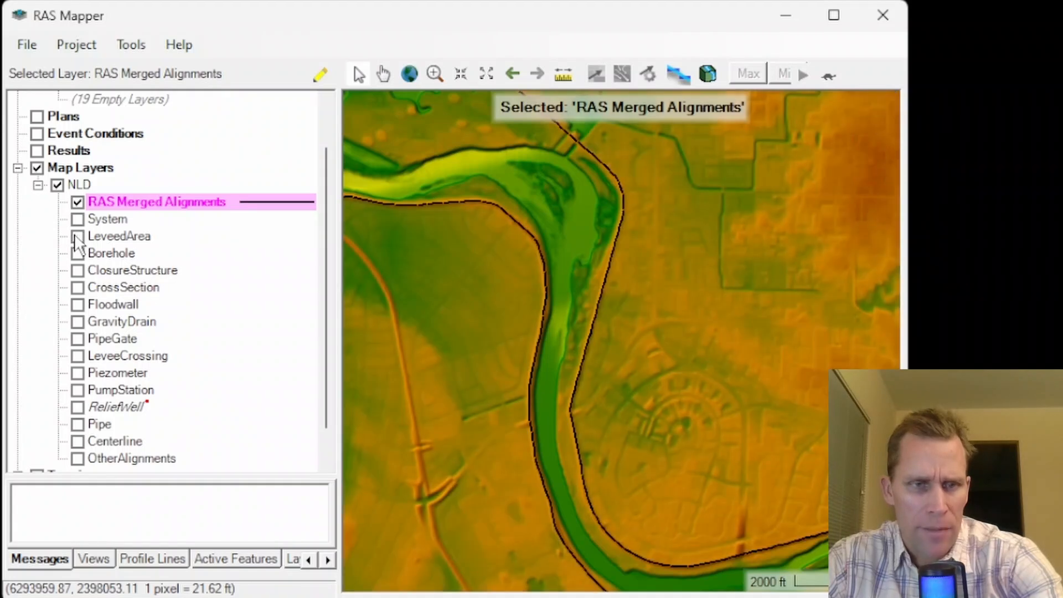
left_click(78, 356)
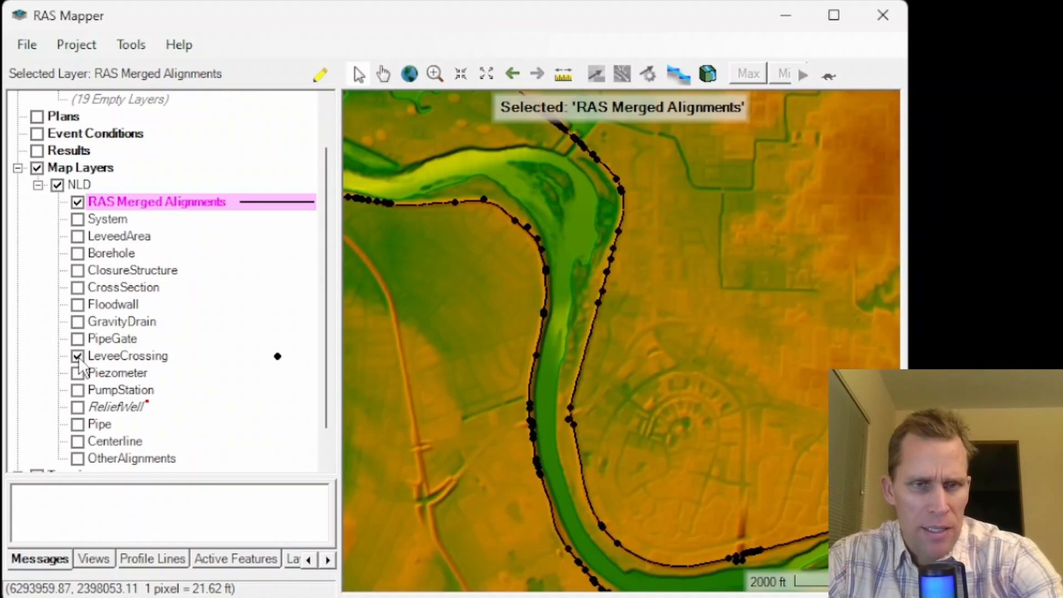
left_click(77, 356)
left_click(77, 373)
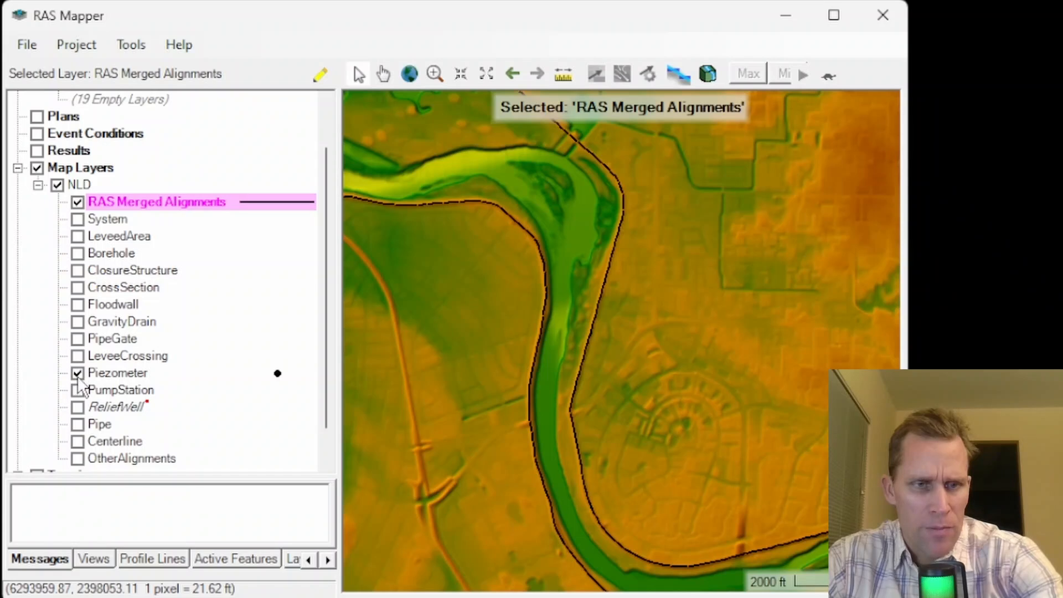
left_click(78, 391)
left_click(78, 391)
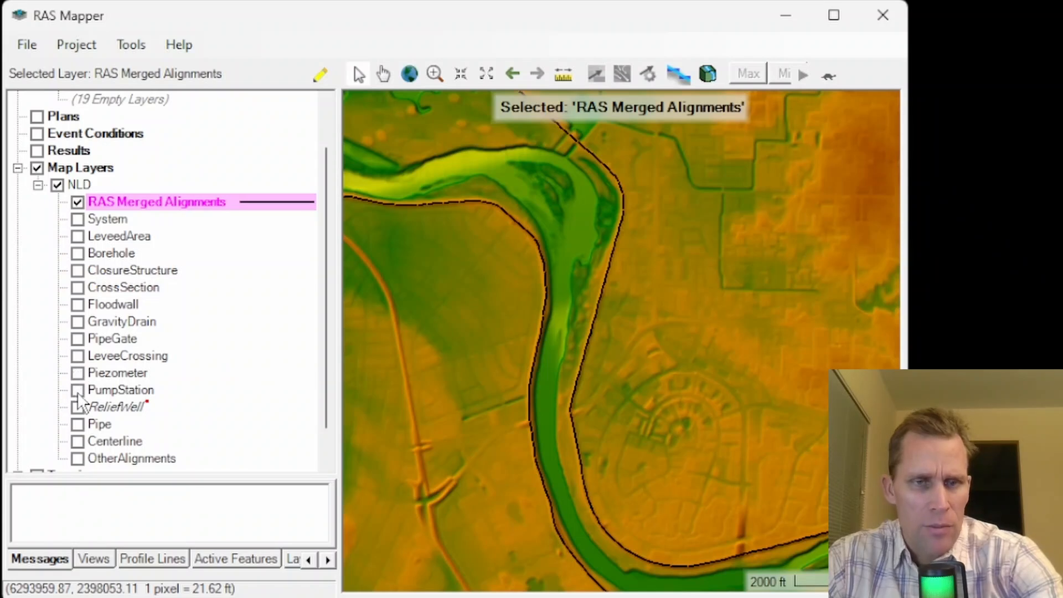
mouse_move(541, 348)
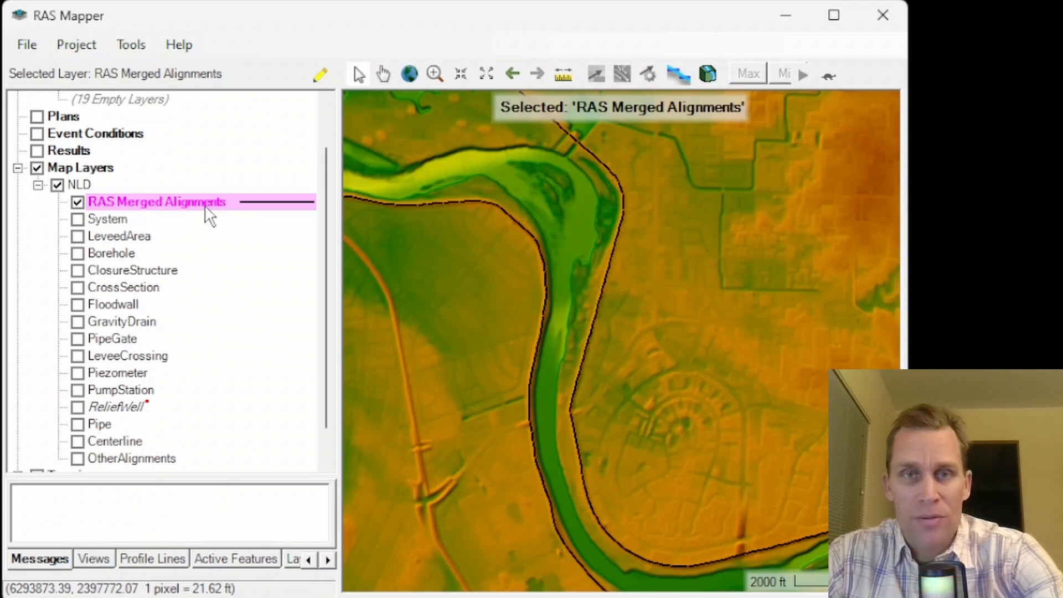
- Collapse the NLD group, create a virtual clone of the Terrain layer with the suggested name, and display the clone instead of the original
left_click(38, 185)
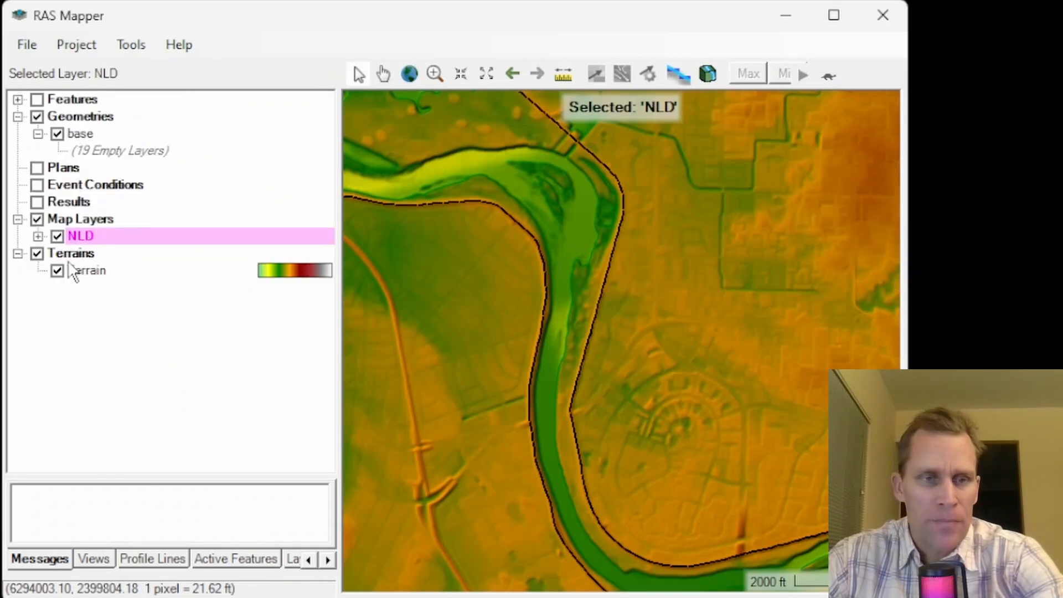
left_click(87, 270)
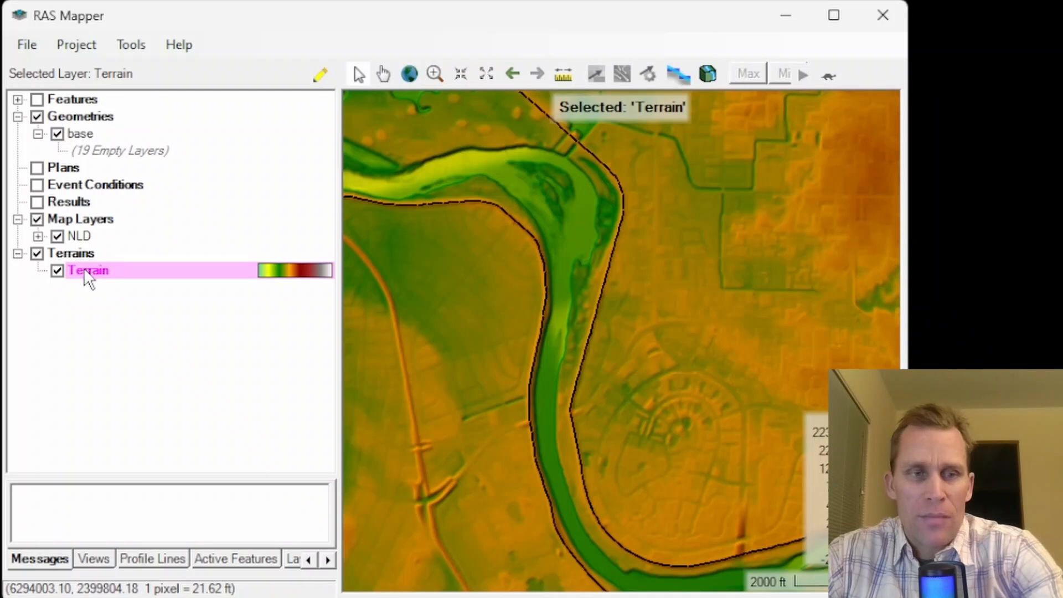
right_click(85, 270)
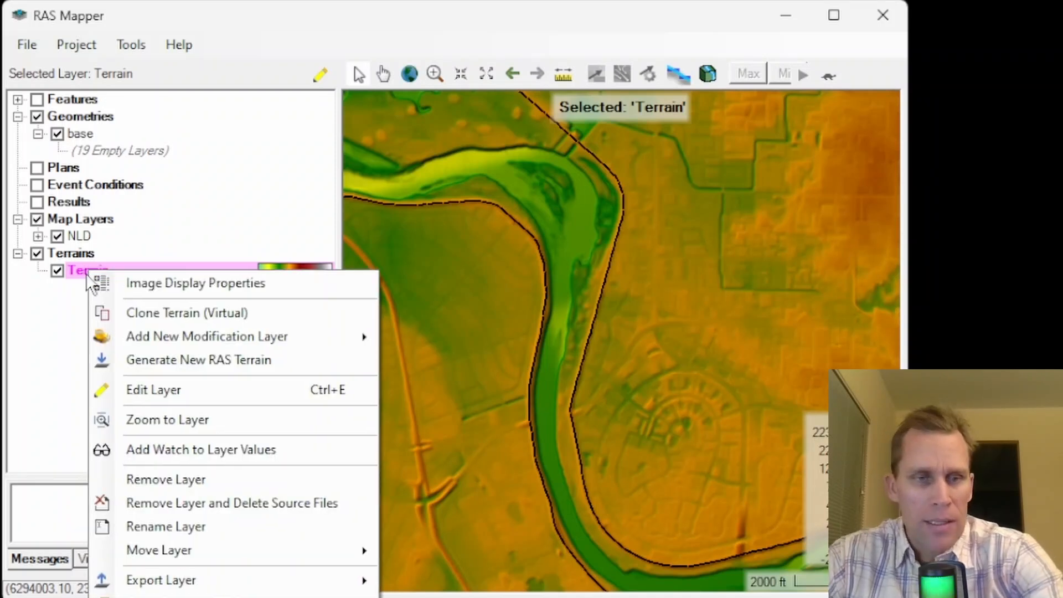
left_click(154, 314)
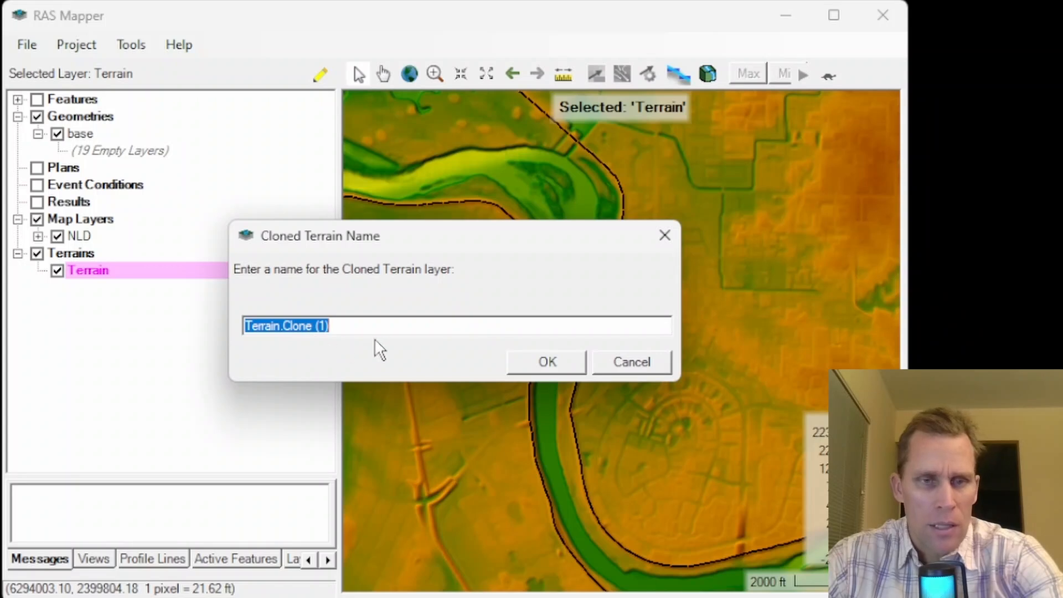
left_click(537, 369)
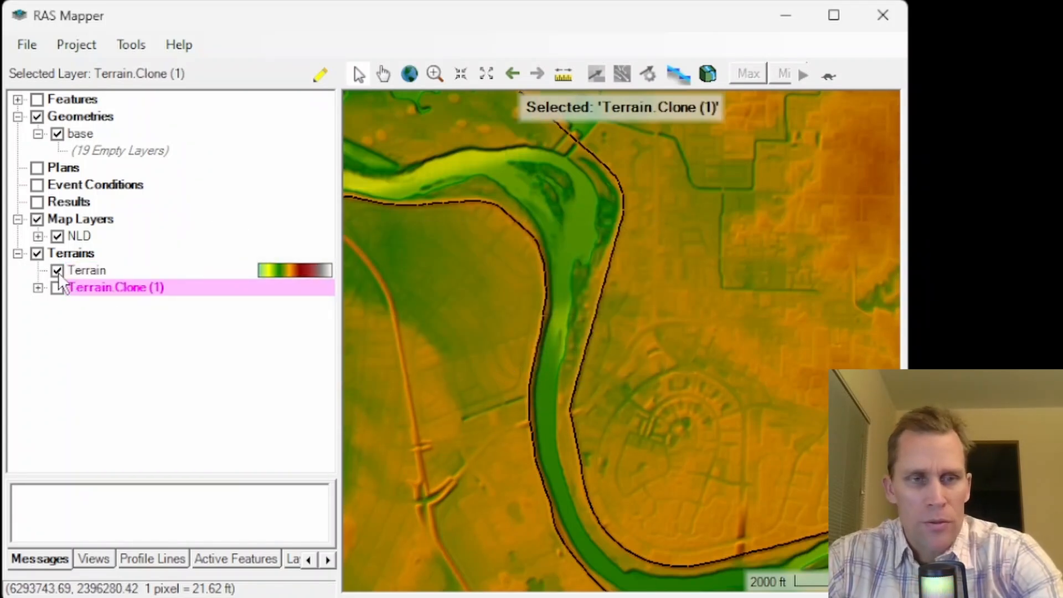
left_click(58, 270)
left_click(57, 288)
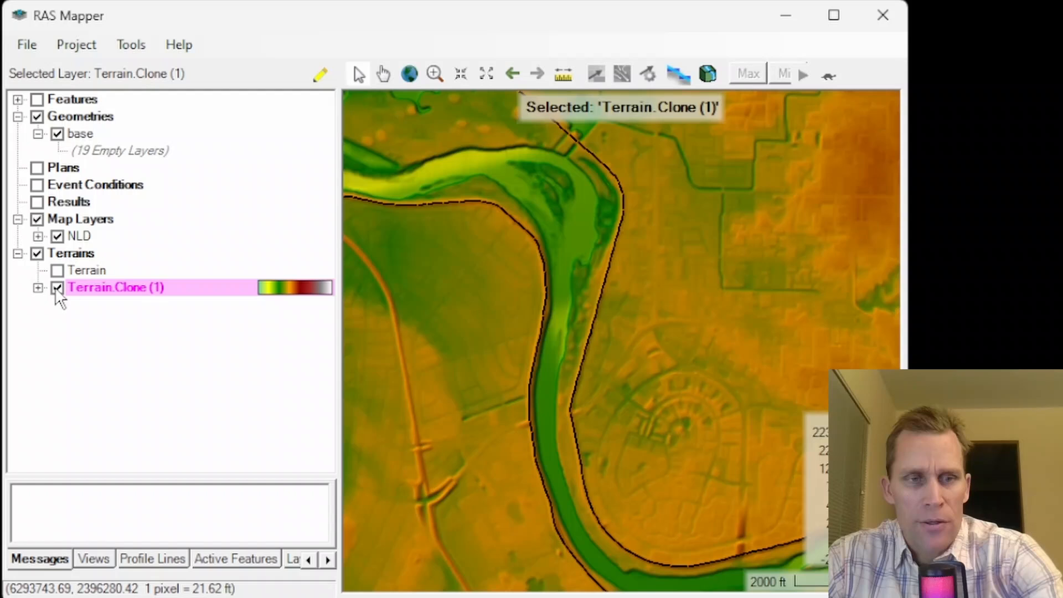
- Add a High Ground line modification layer named "HighGround - NLD Data" to the cloned terrain
right_click(93, 289)
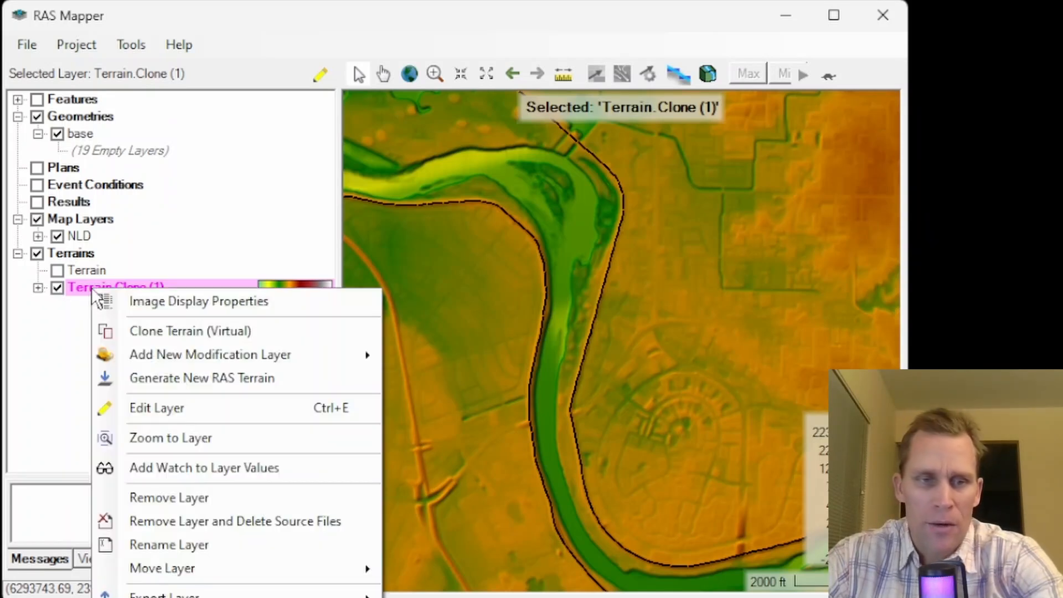
mouse_move(154, 364)
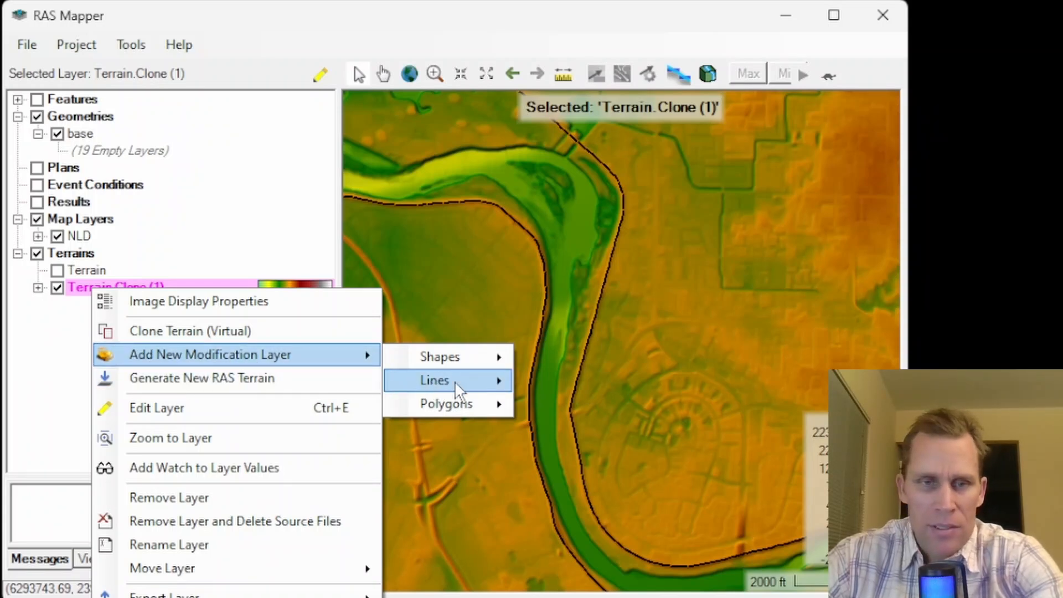
mouse_move(451, 379)
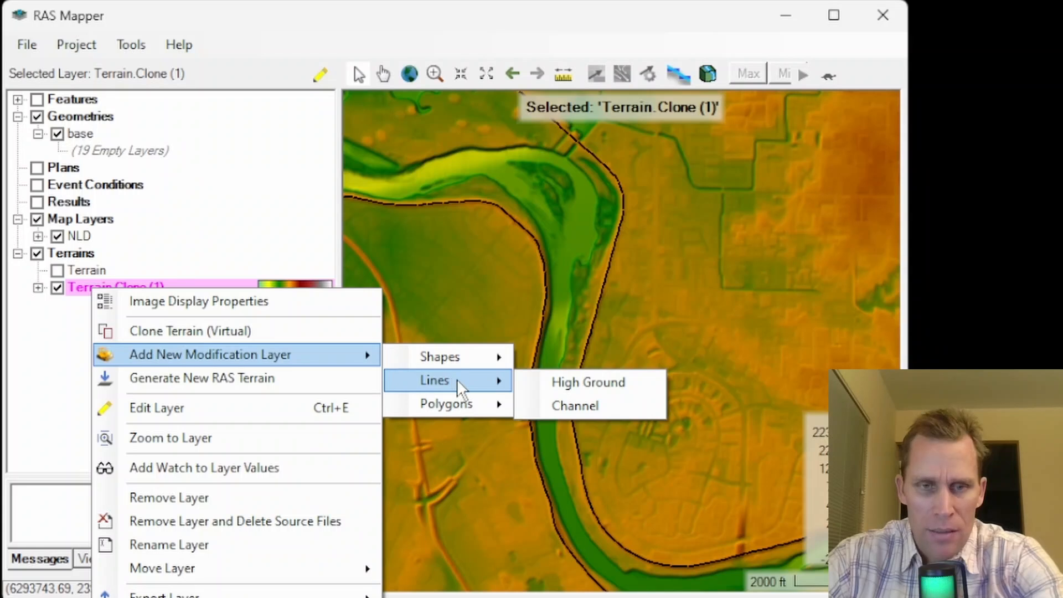
left_click(565, 383)
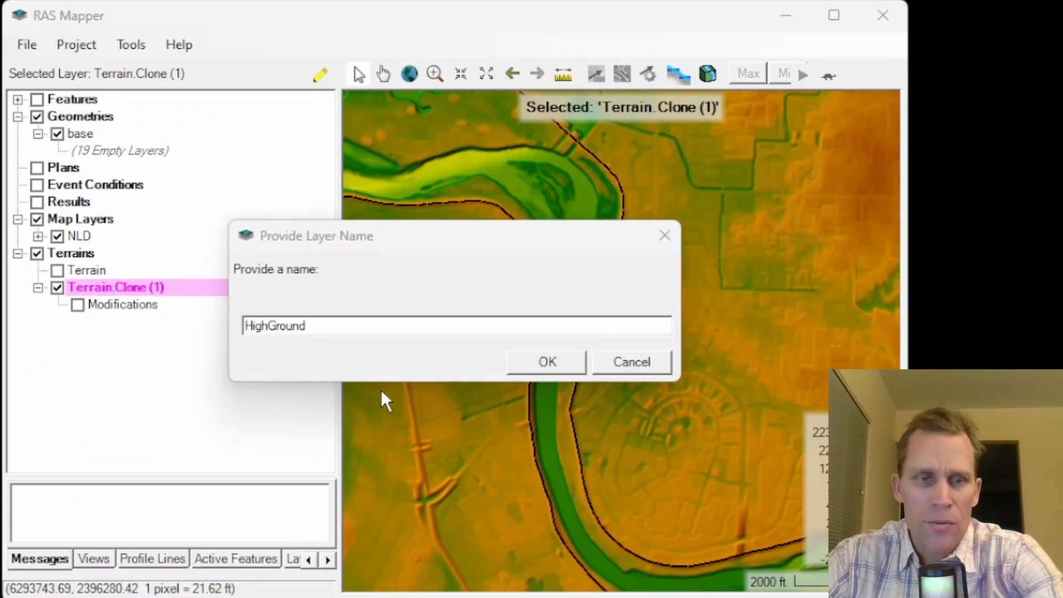
type("Levee")
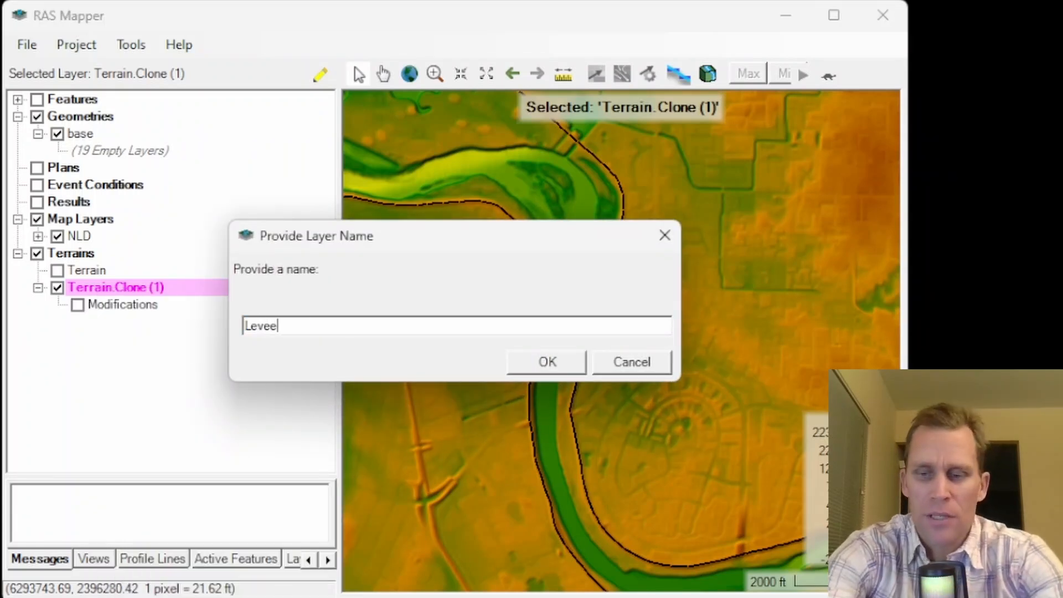
key("ctrl+a")
type("HighGround - NLD Data")
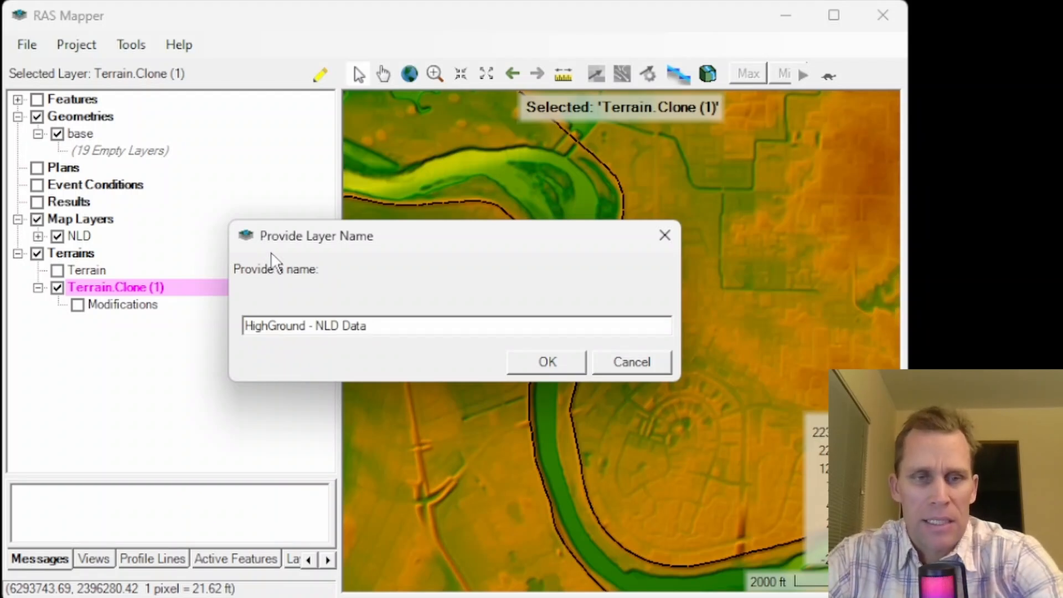
left_click(547, 370)
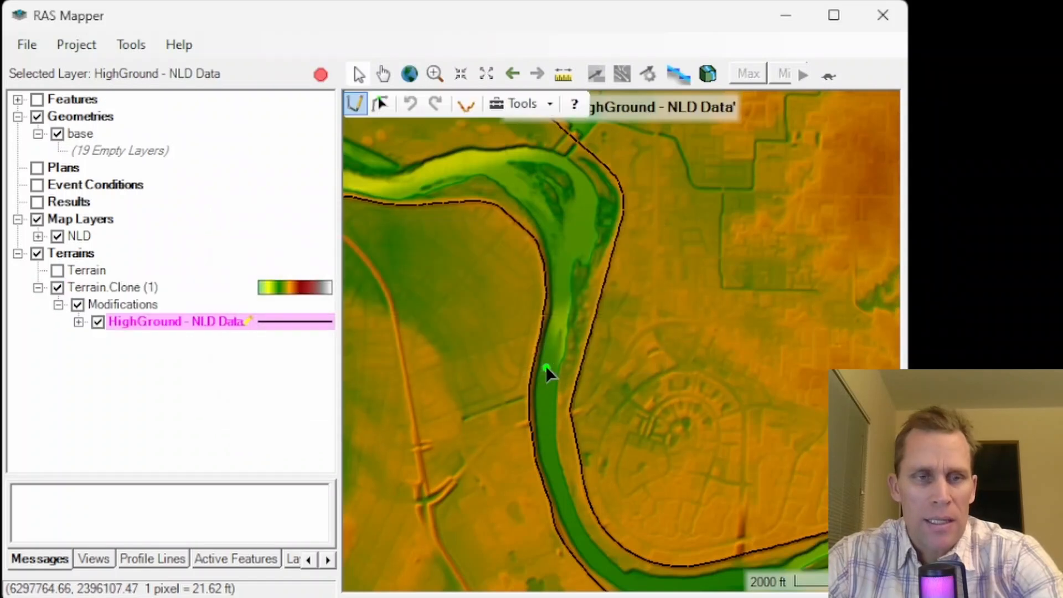
- Import all features of RASMergedAlignments.shp from the project's Downloads\NLD folder into the HighGround - NLD Data layer, keeping the matched columns
right_click(147, 332)
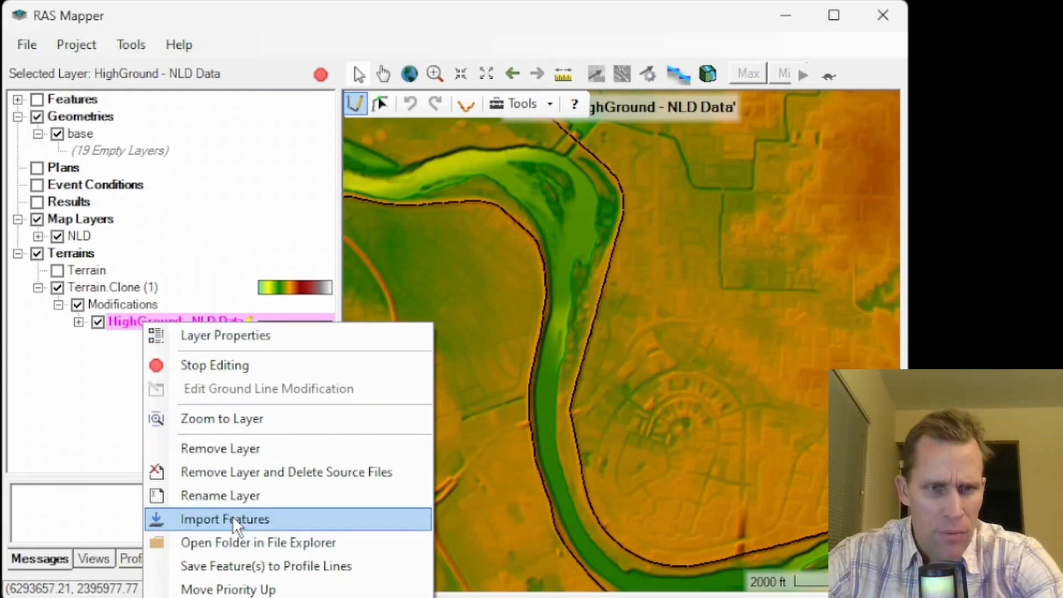
left_click(106, 406)
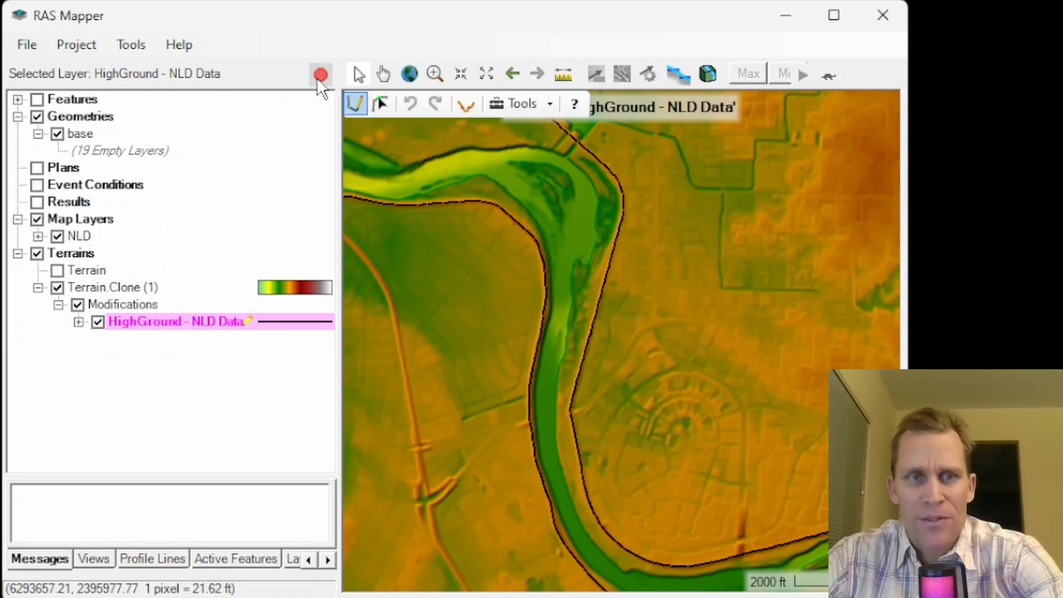
right_click(158, 325)
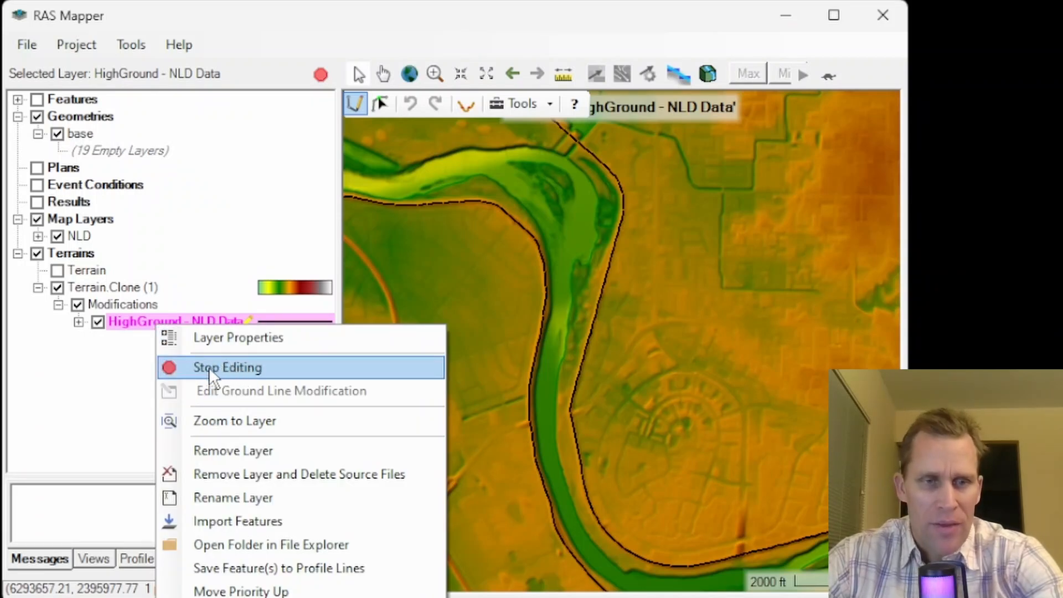
left_click(221, 522)
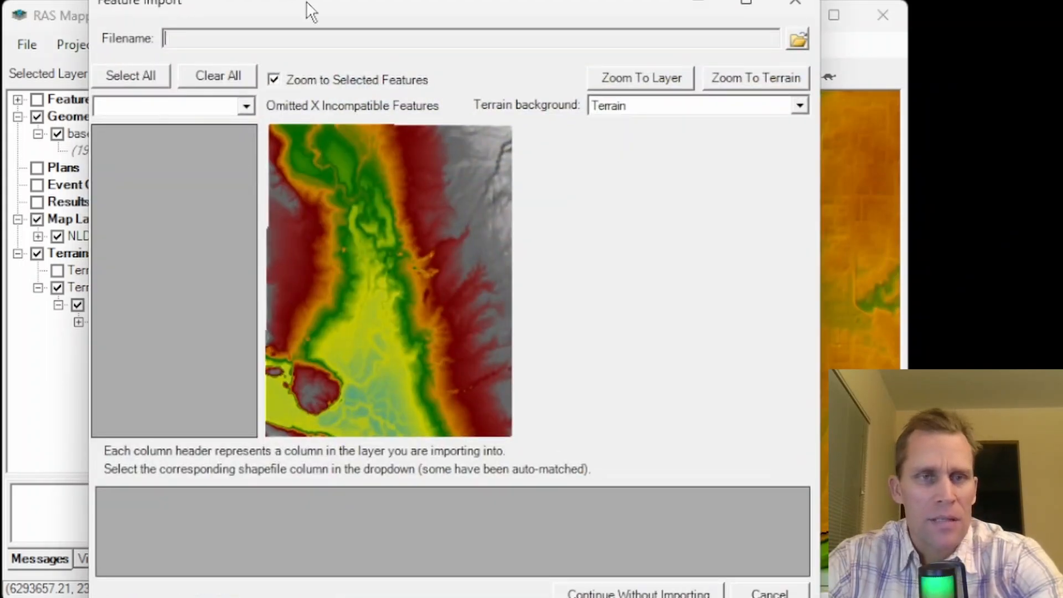
left_click_drag(307, 1, 310, 0)
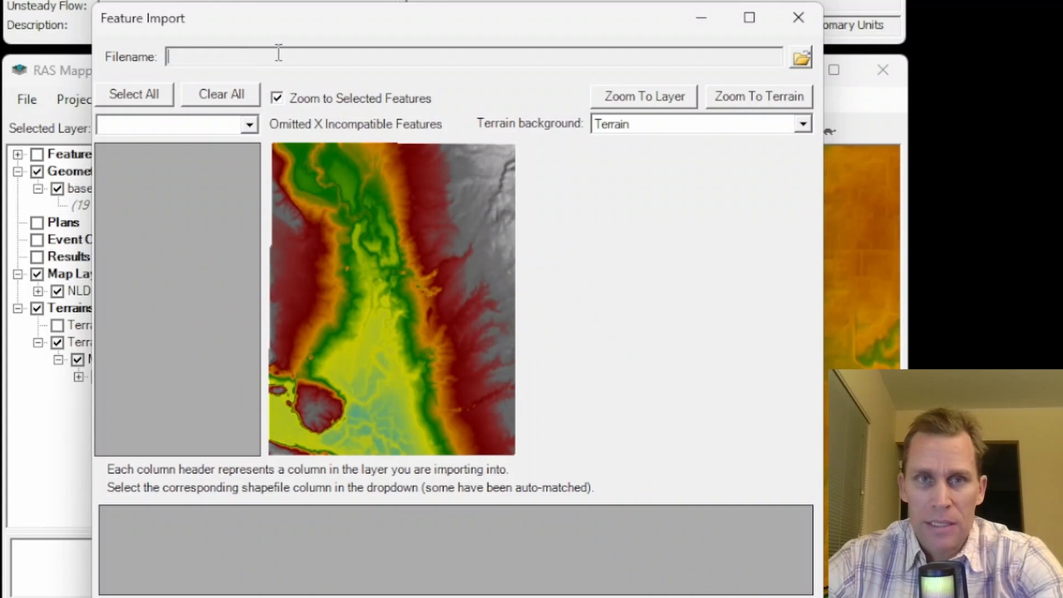
left_click(802, 58)
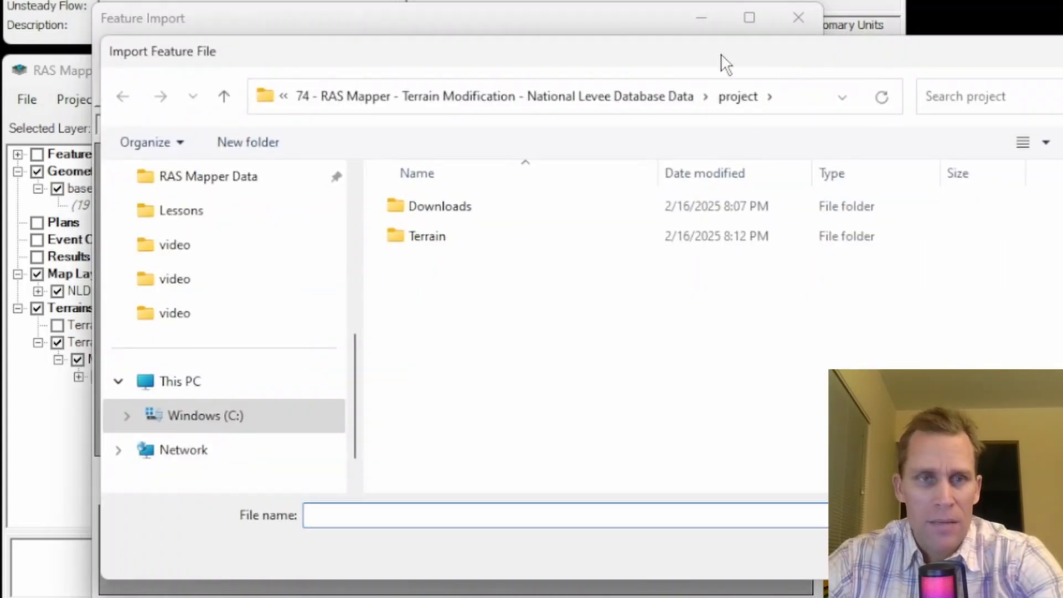
left_click_drag(615, 61, 595, 58)
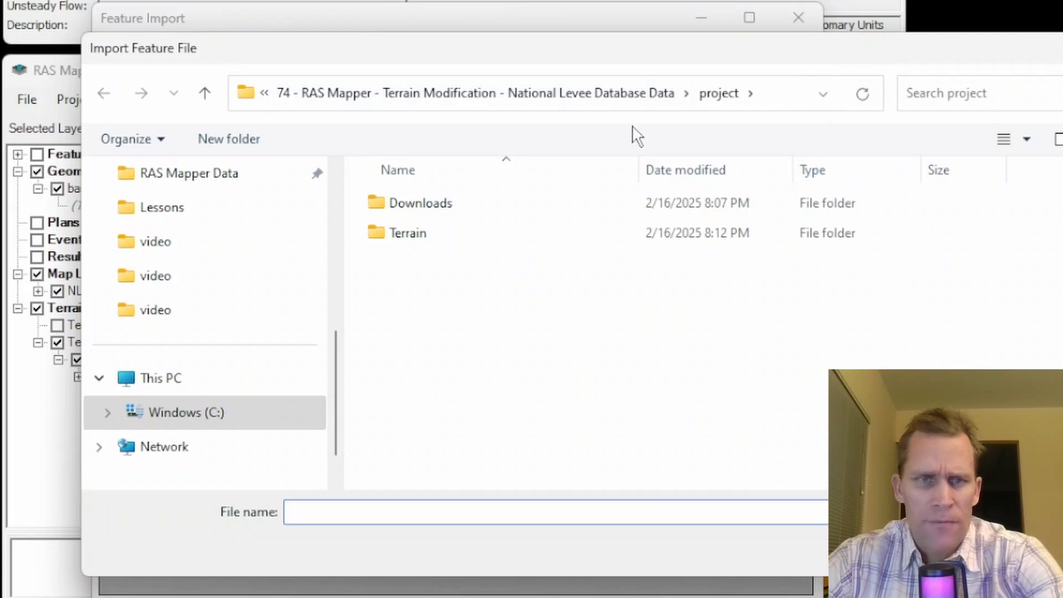
double_click(418, 208)
double_click(405, 207)
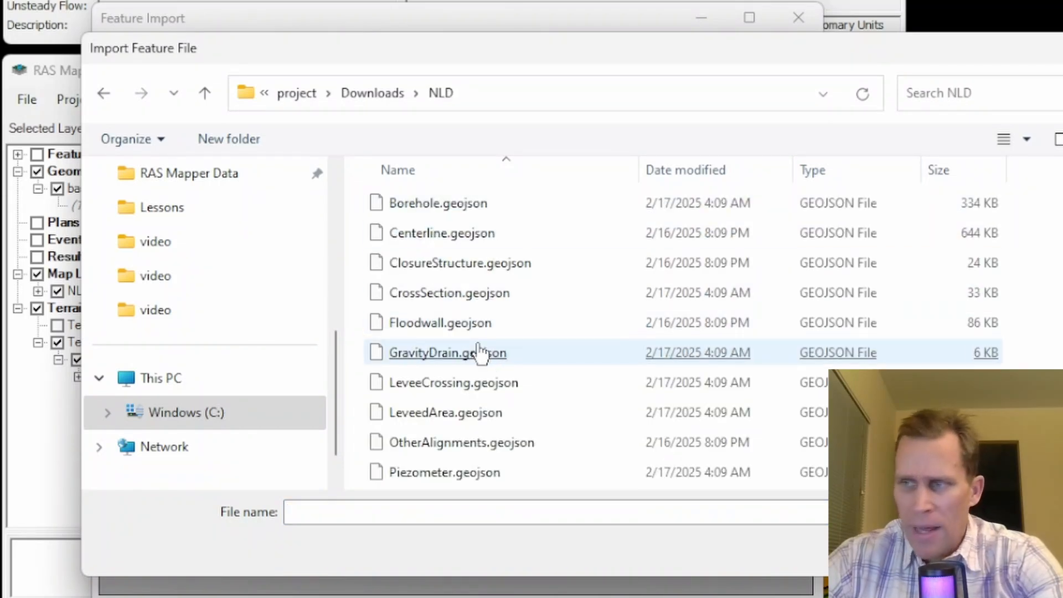
scroll(480, 353, "down", 2)
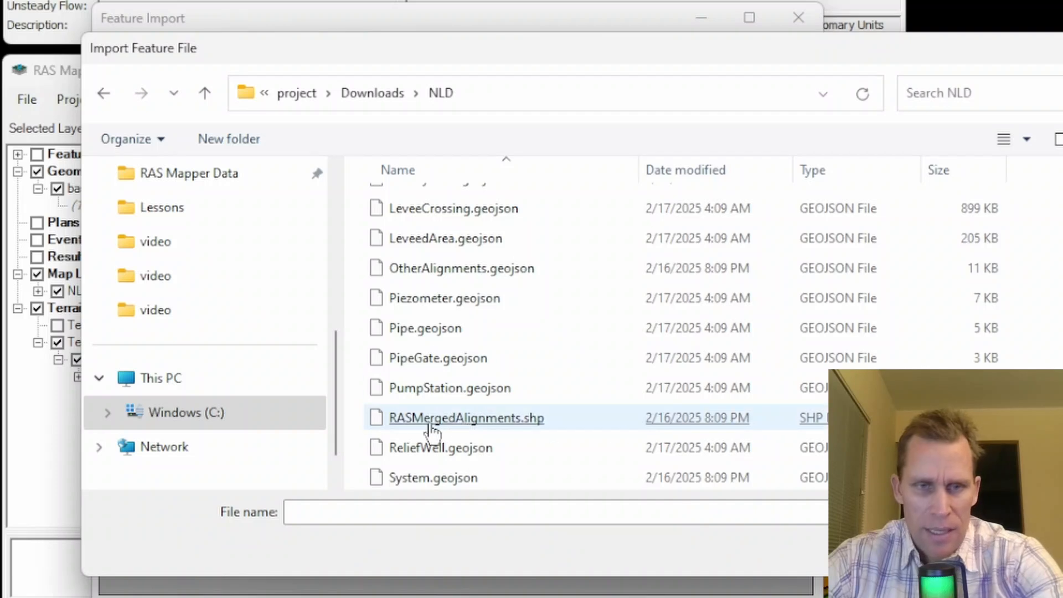
double_click(478, 419)
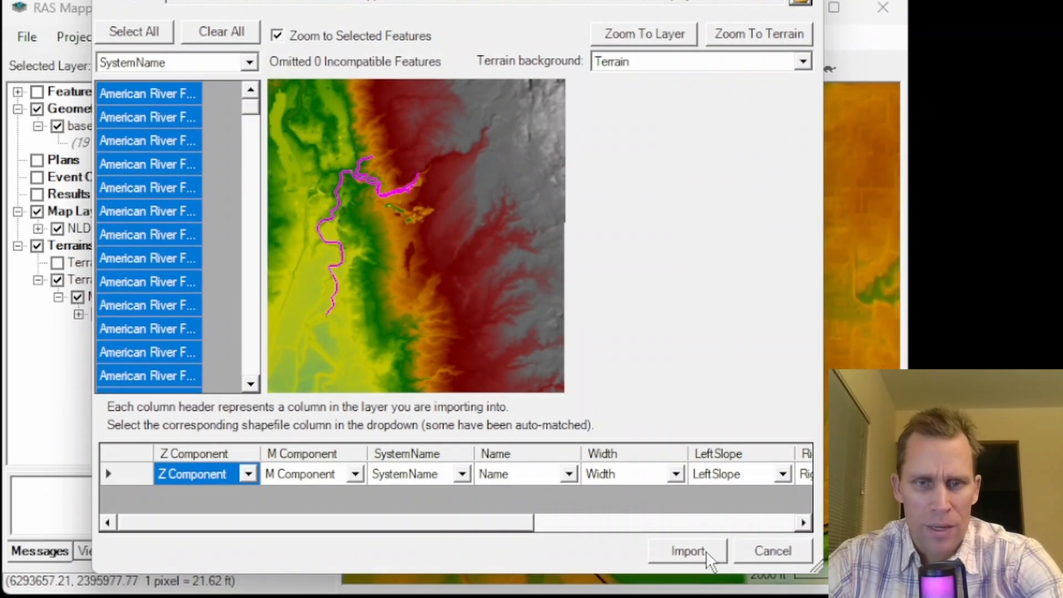
left_click(689, 569)
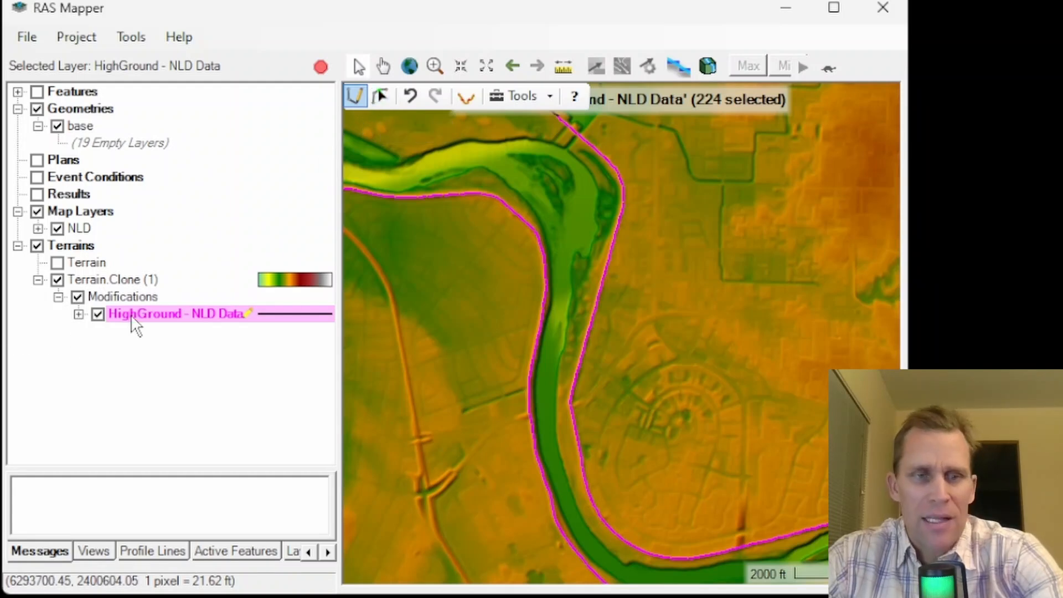
- Select the imported levee line along the east bank of the river bend and open its ground line modification for editing
left_click(382, 97)
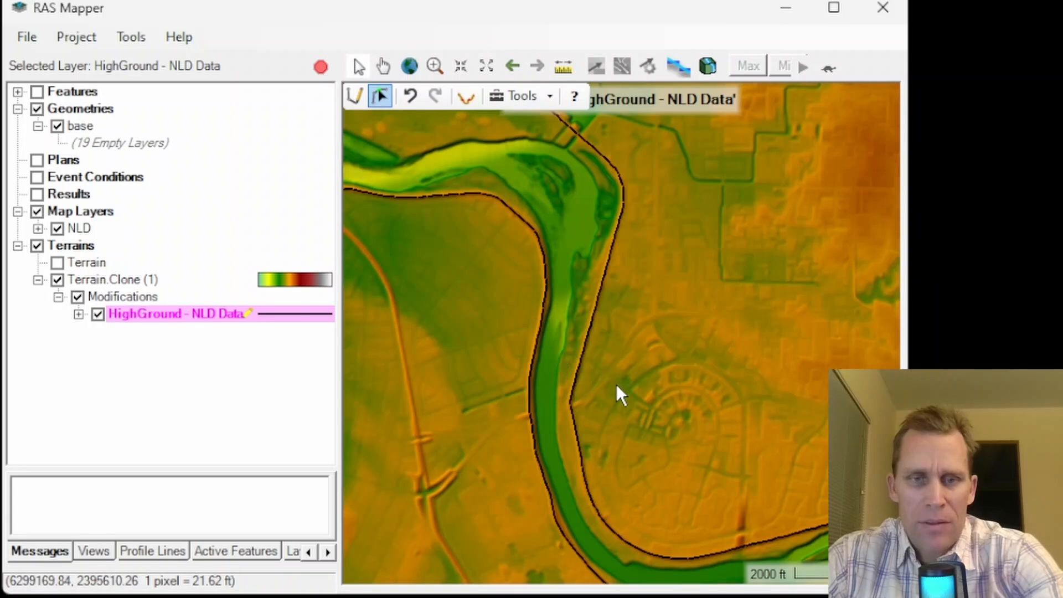
left_click(576, 388)
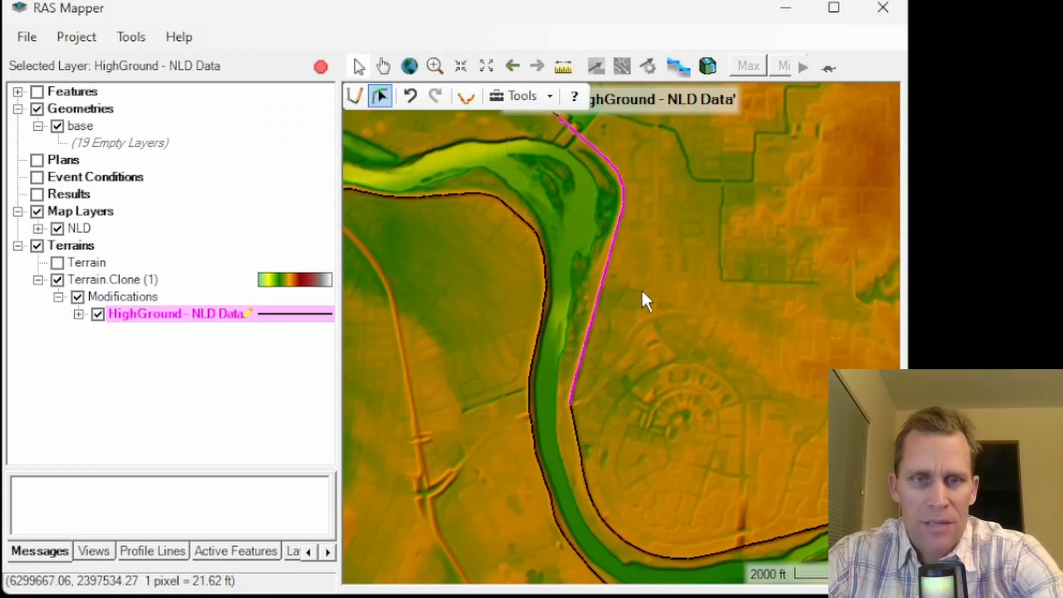
left_click_drag(648, 261, 706, 348)
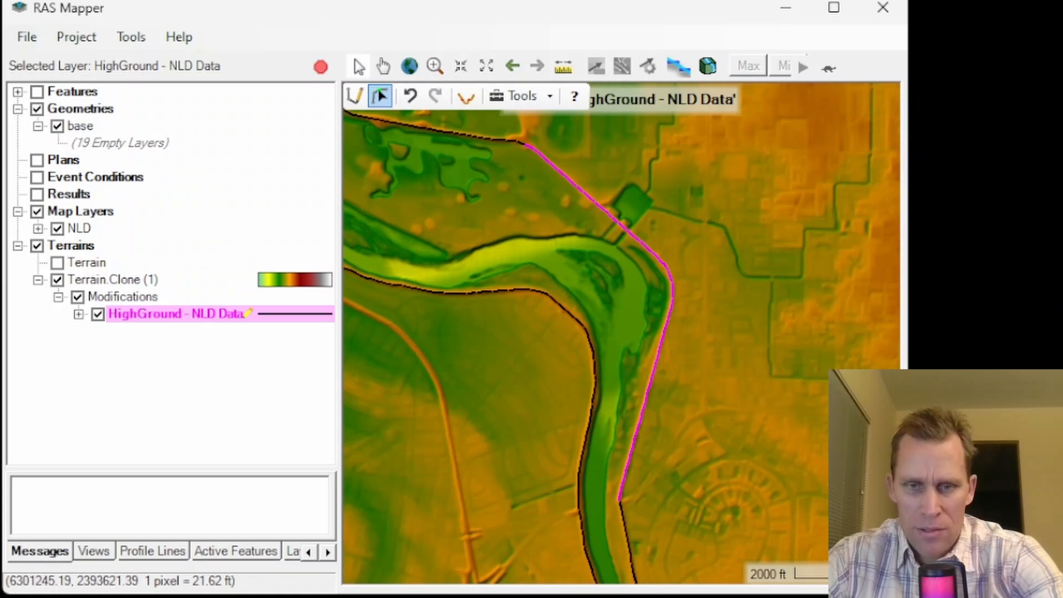
right_click(647, 413)
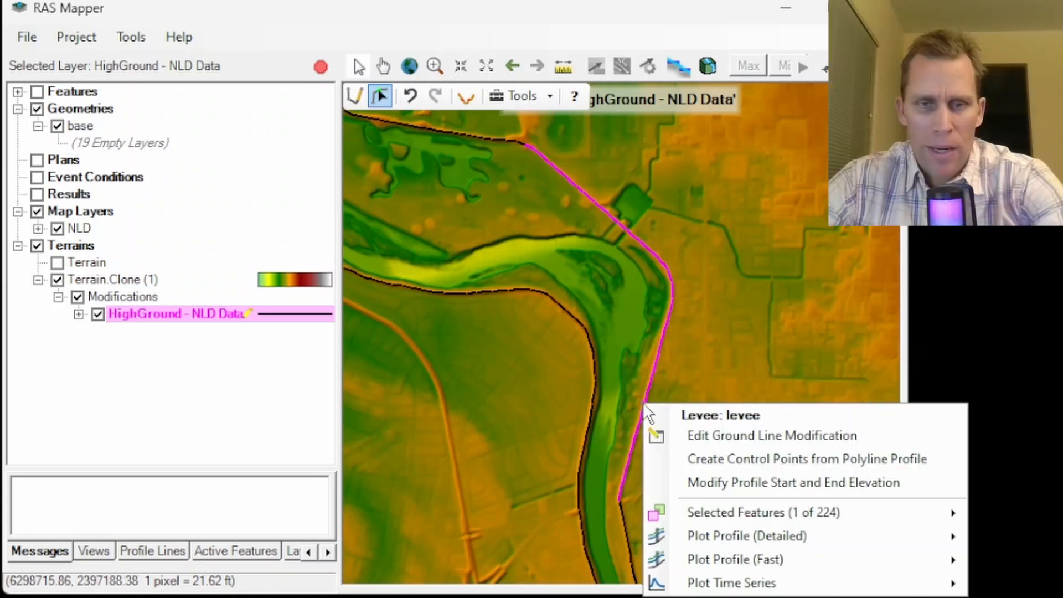
left_click(726, 437)
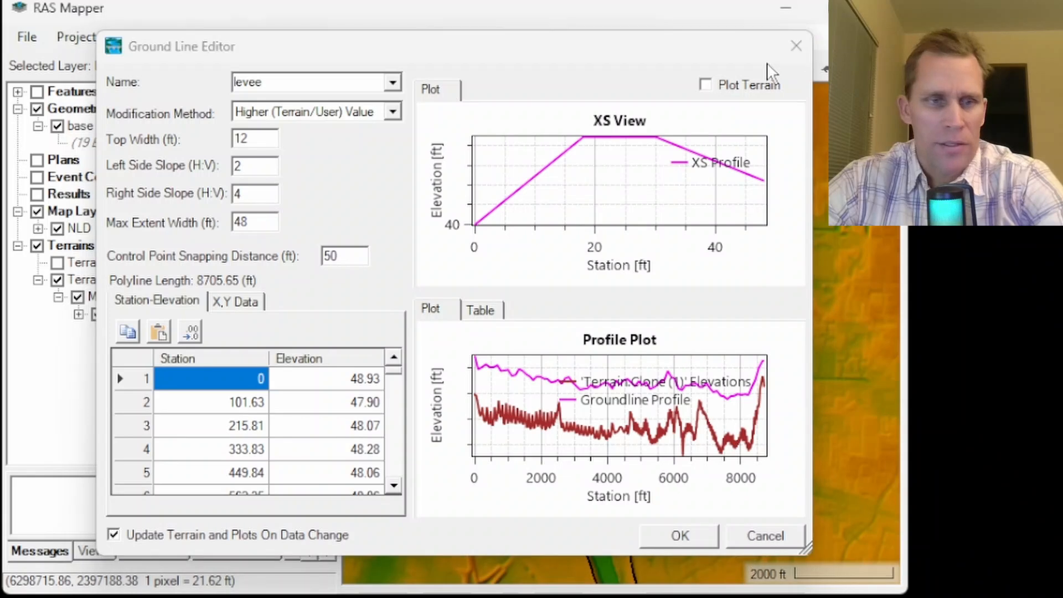
- Reopen the selected levee's ground line modification for editing and examine its station-elevation values
left_click(796, 46)
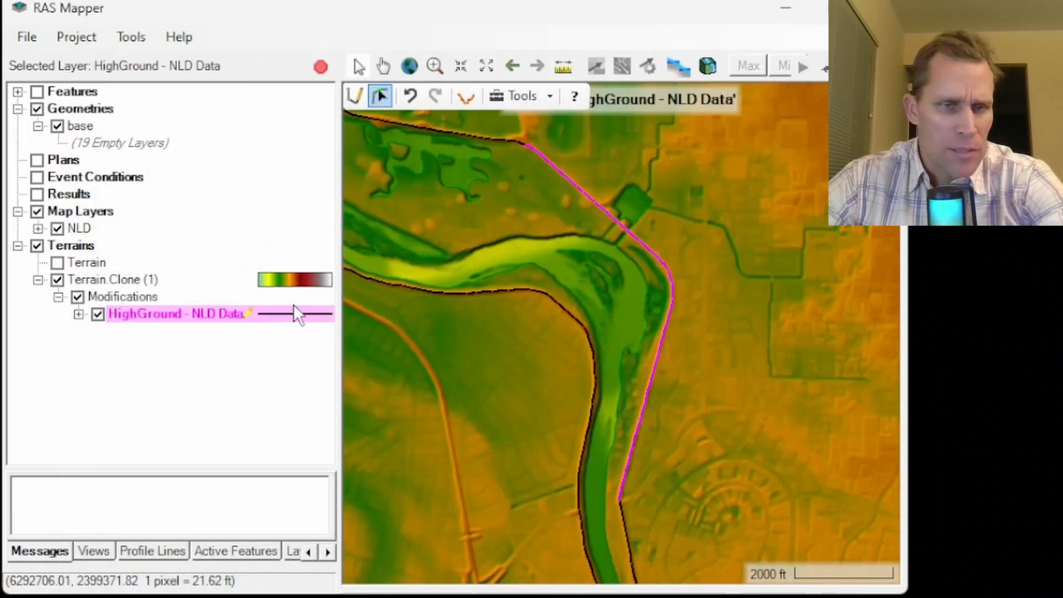
right_click(148, 314)
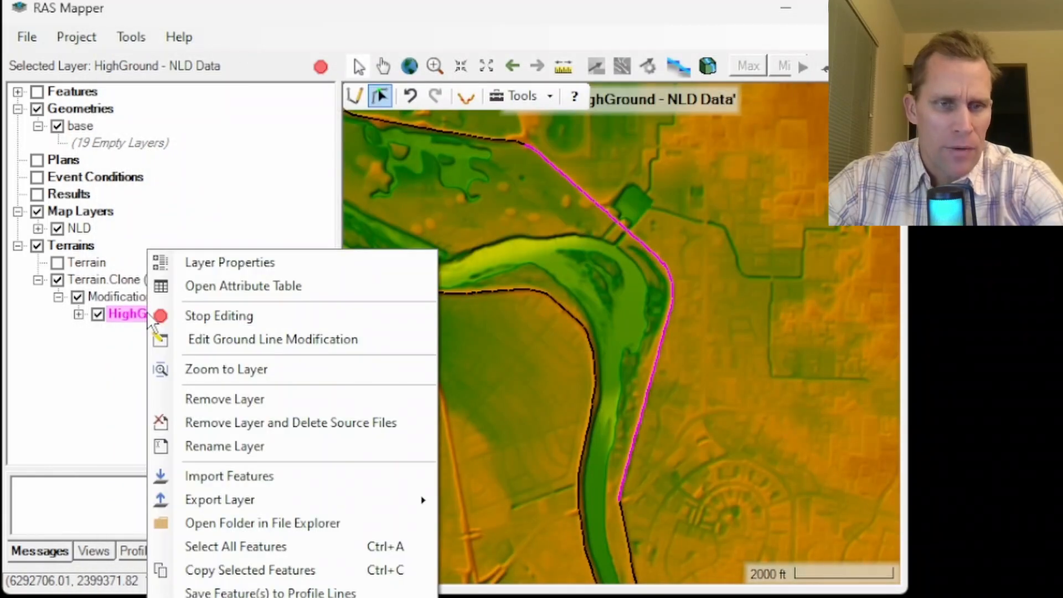
left_click(250, 339)
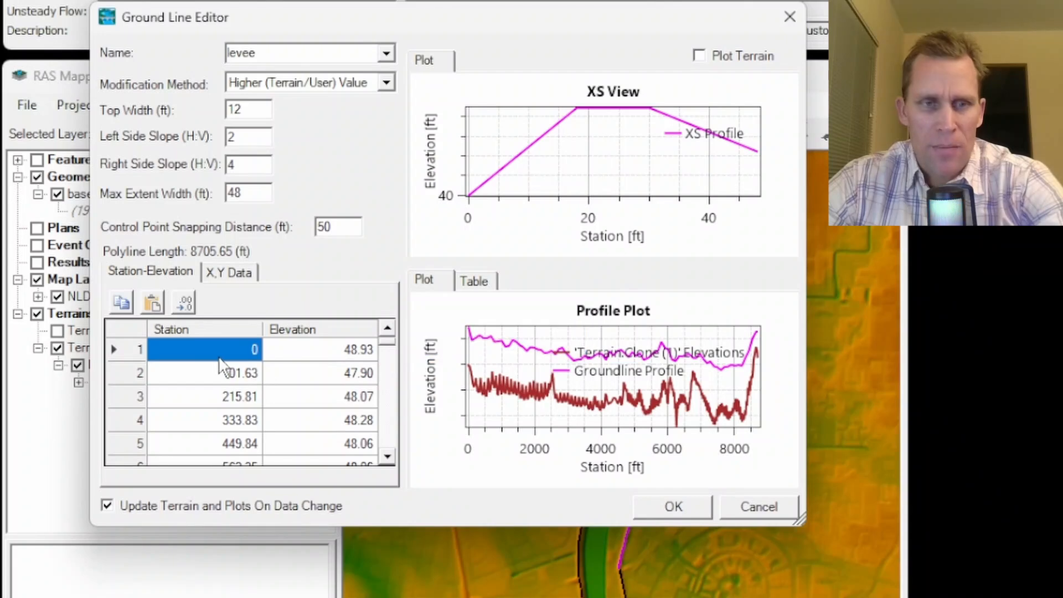
left_click_drag(219, 355, 326, 474)
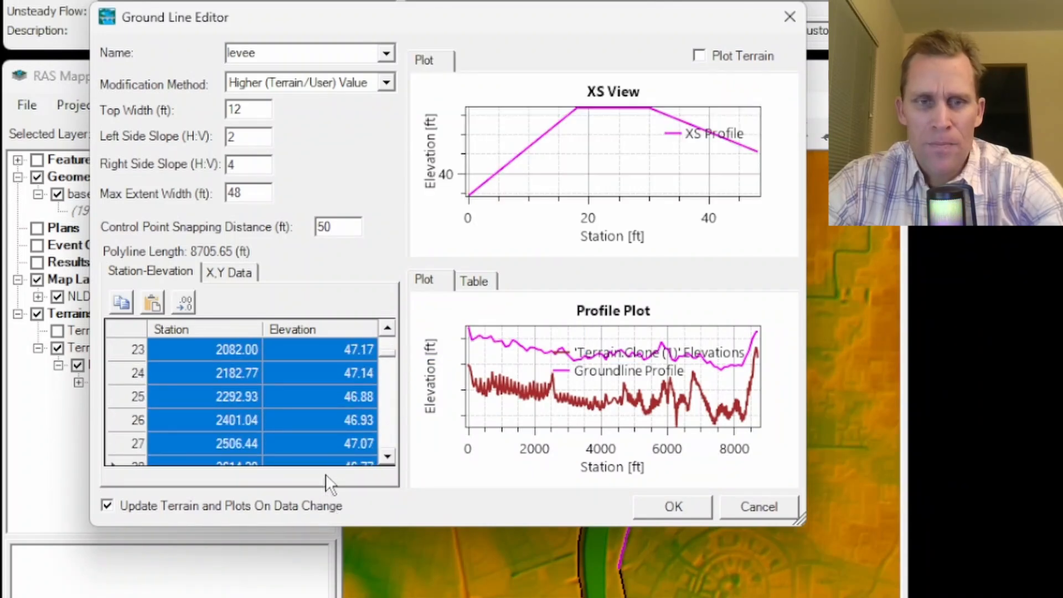
left_click_drag(388, 354, 386, 322)
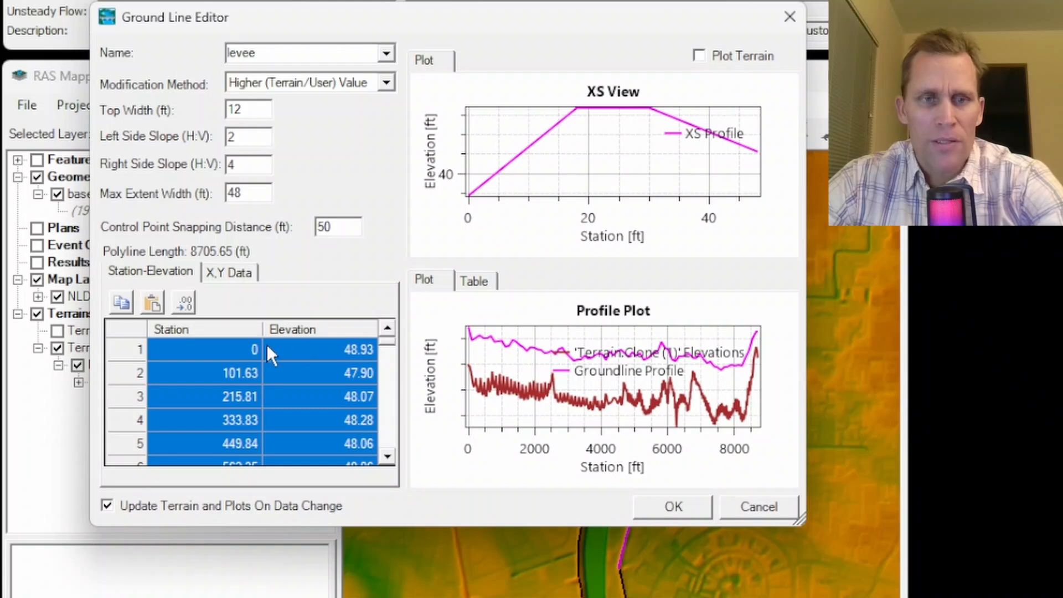
- Try Replace Terrain Value as the levee's modification method and return it to Higher (Terrain/User) Value
left_click(270, 78)
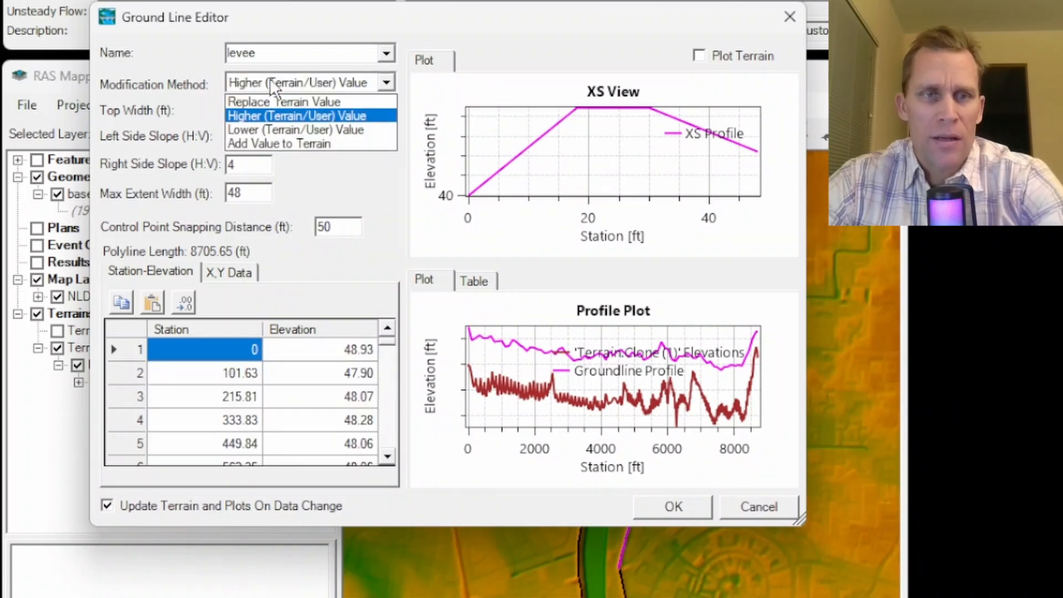
left_click(274, 101)
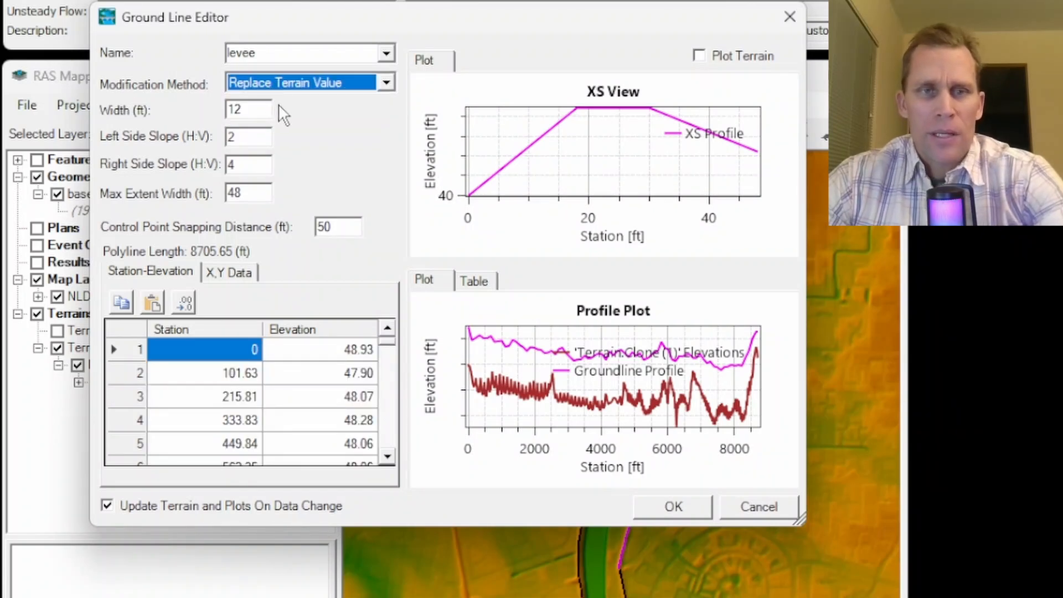
left_click_drag(202, 350, 331, 463)
left_click(383, 84)
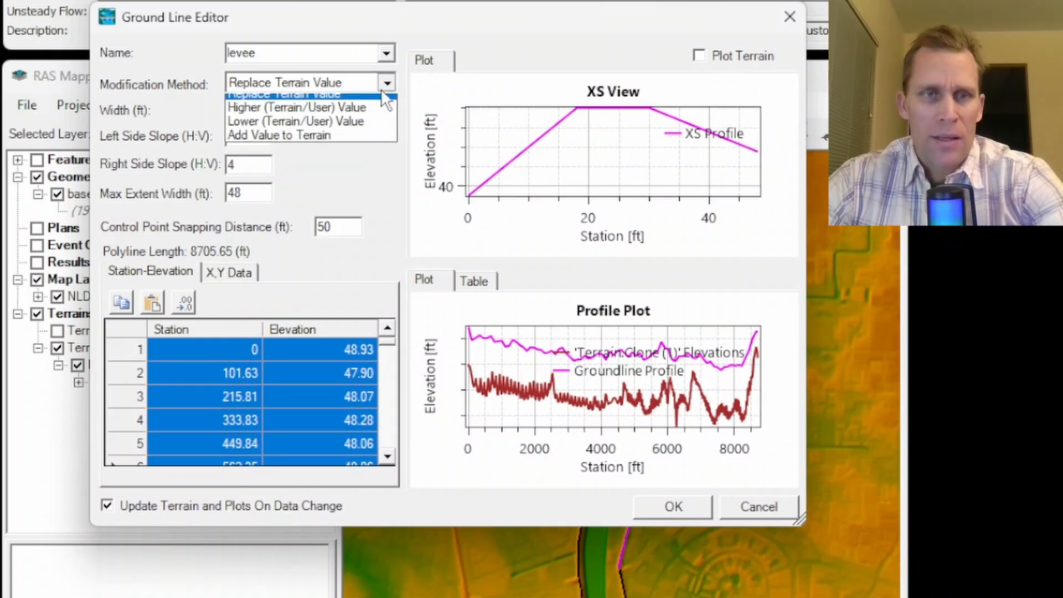
left_click(327, 115)
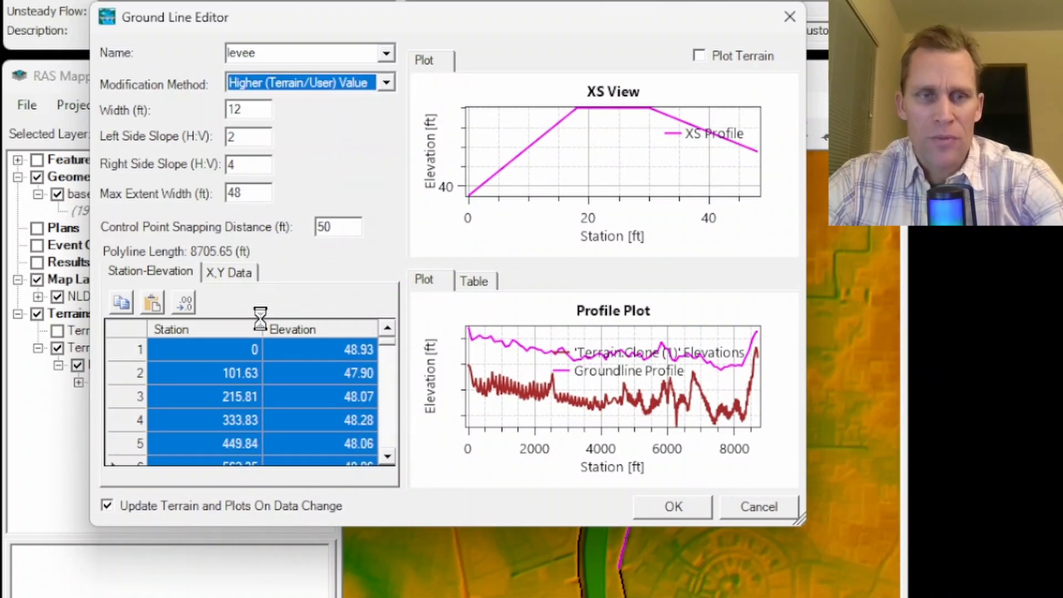
left_click(226, 354)
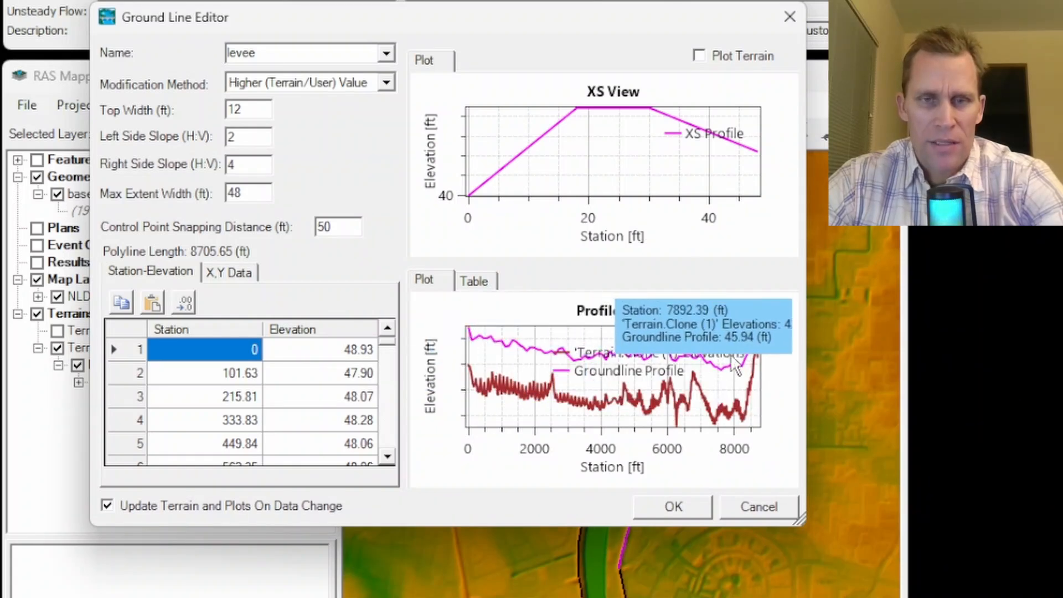
- Try the Lower (Terrain/User) Value and Add Value to Terrain modification methods, returning the levee to Higher (Terrain/User) Value
left_click_drag(221, 351, 320, 441)
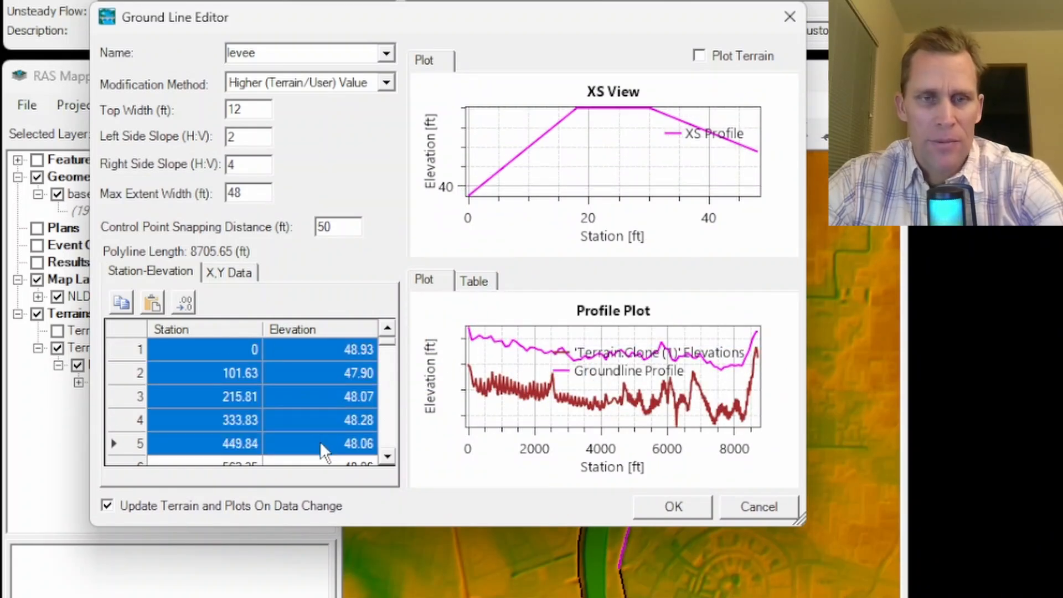
left_click(387, 83)
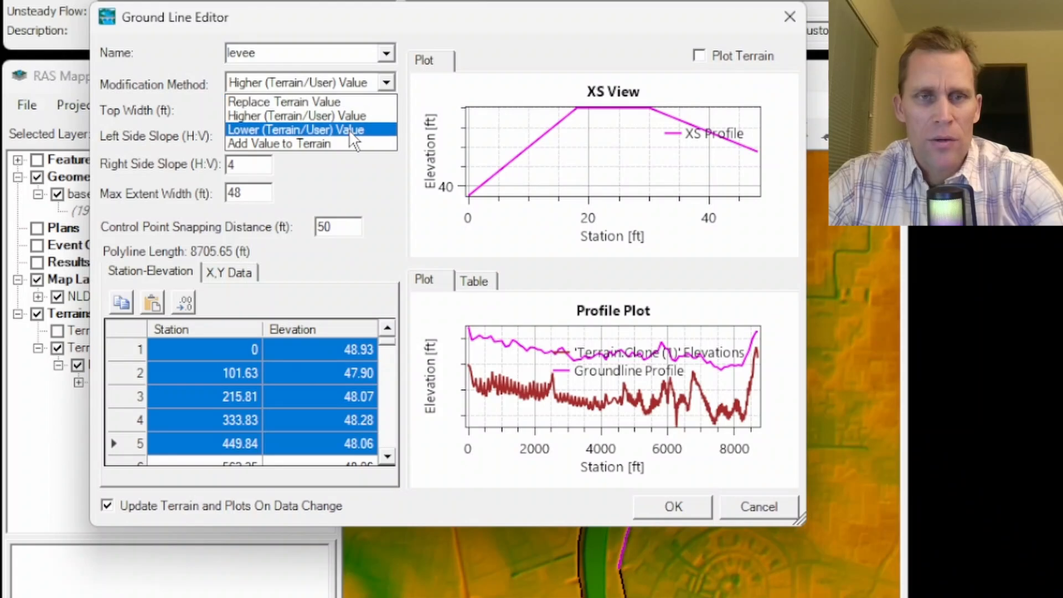
left_click(349, 129)
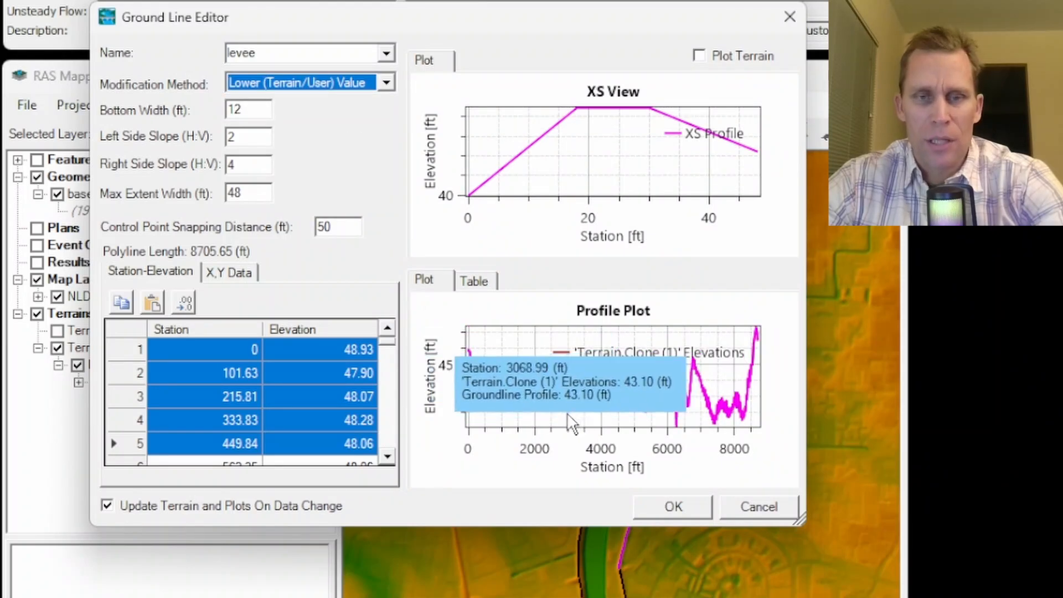
left_click(237, 367)
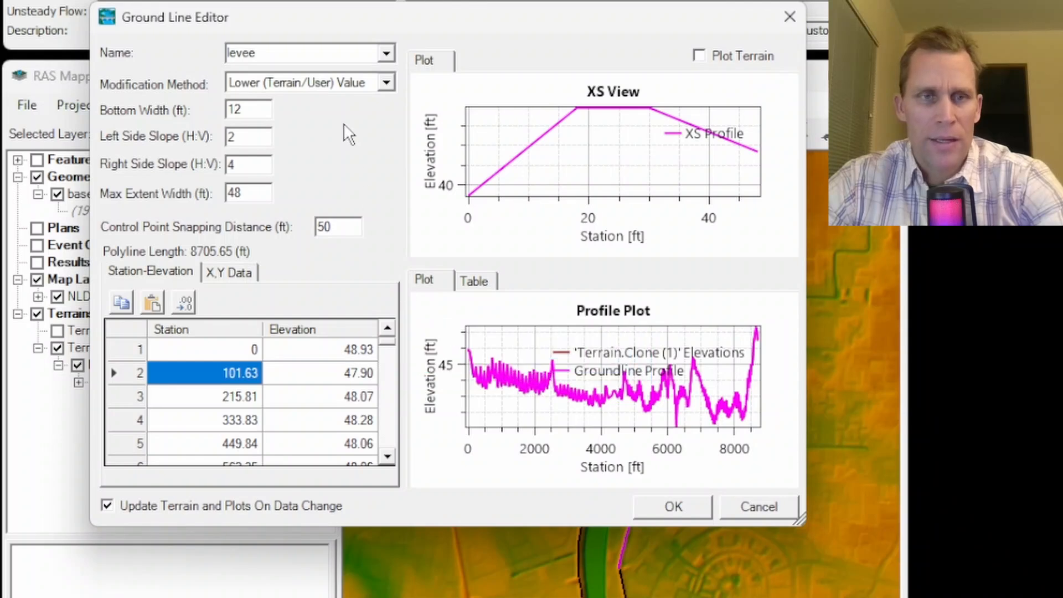
left_click(386, 83)
left_click(308, 141)
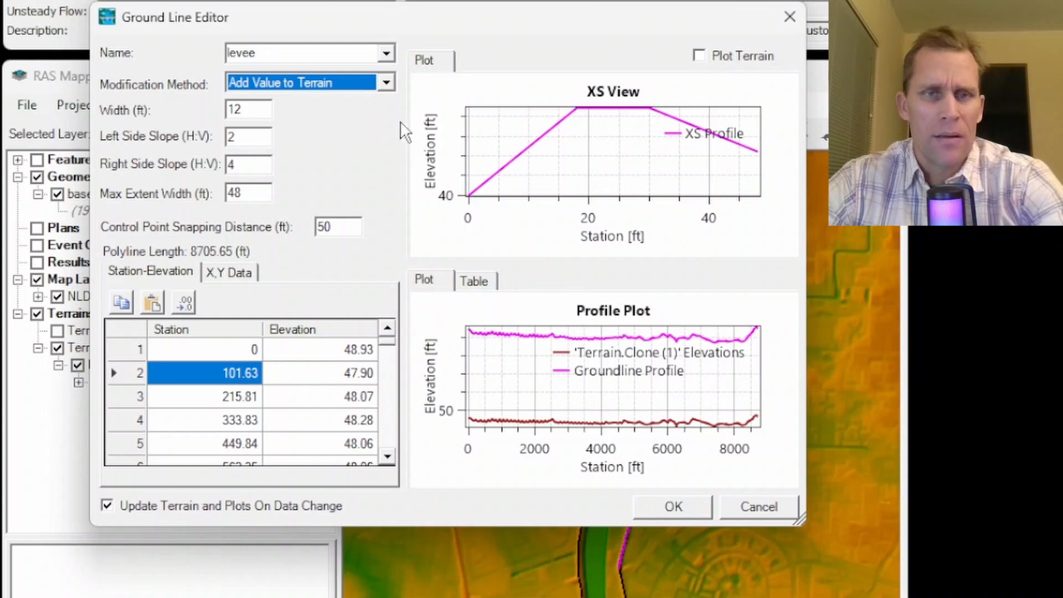
left_click(386, 83)
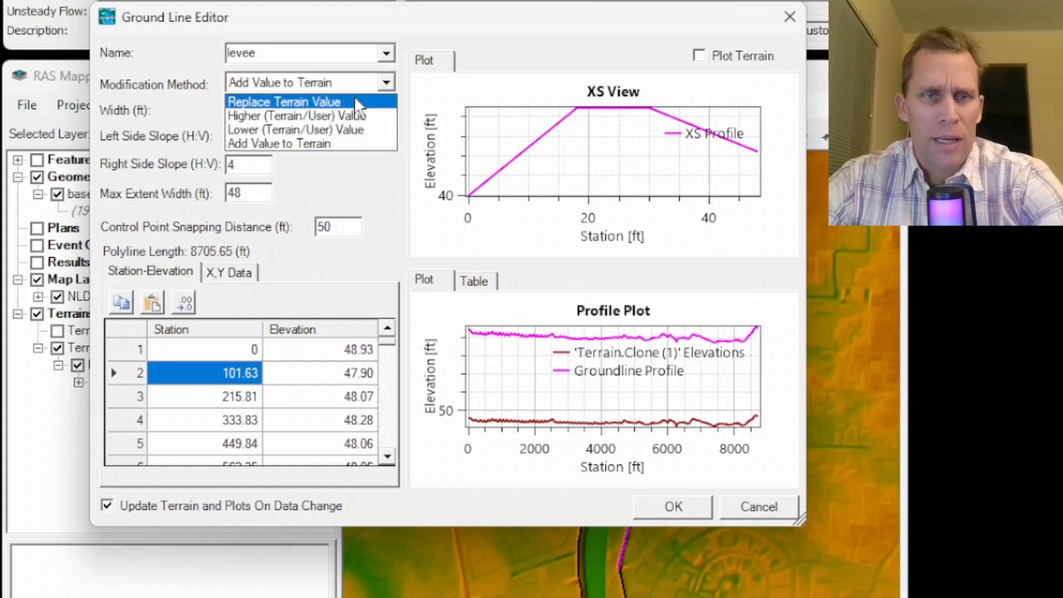
left_click(319, 117)
- Check the levee's course on the map, its top width, side slope and maximum extent width, and accept the ground line modification
left_click_drag(410, 11, 434, 19)
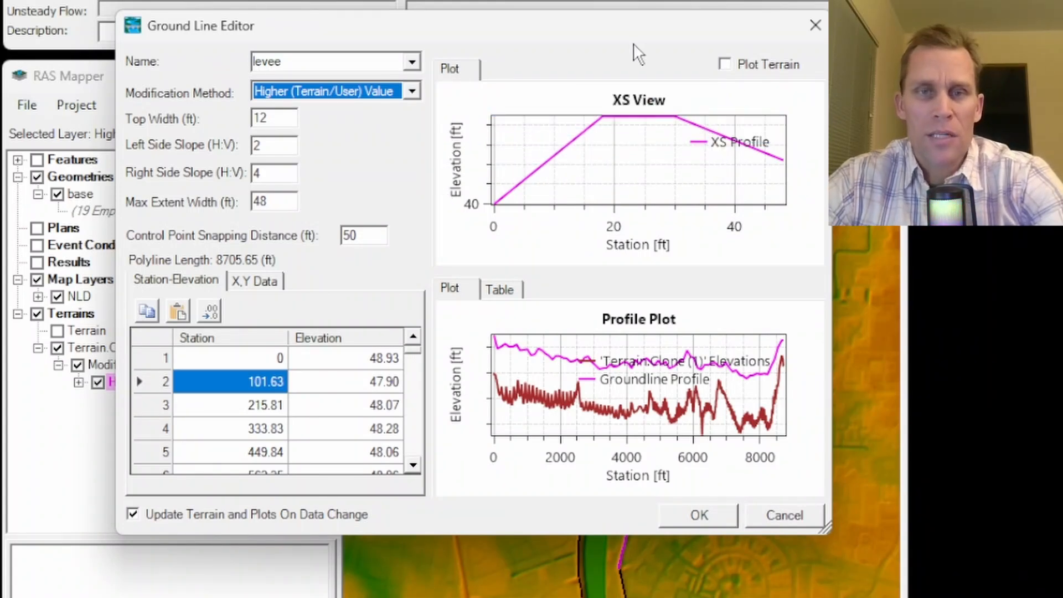
left_click_drag(605, 40, 183, 98)
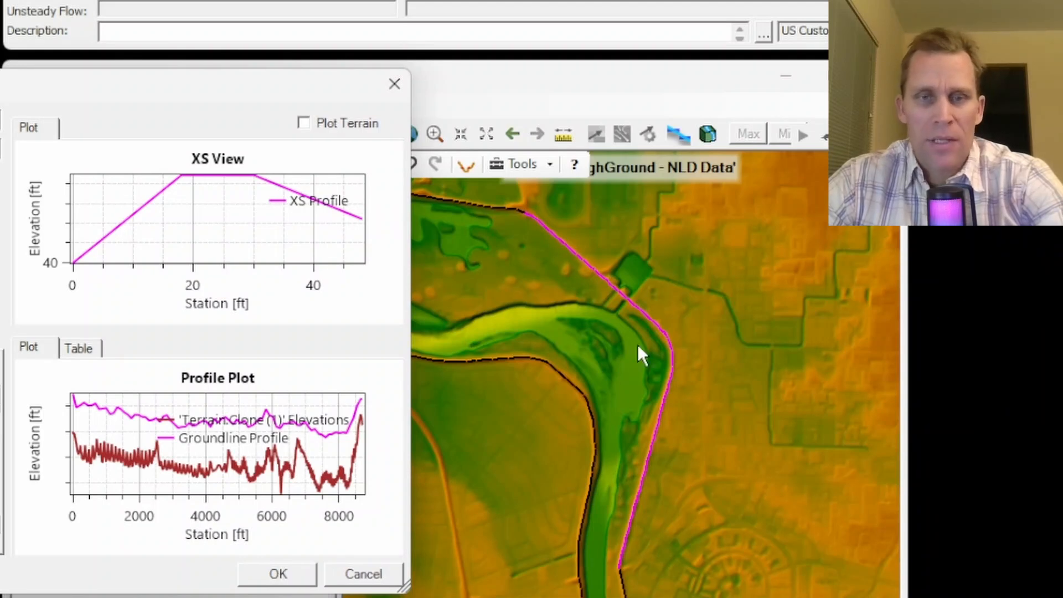
left_click_drag(181, 78, 641, 48)
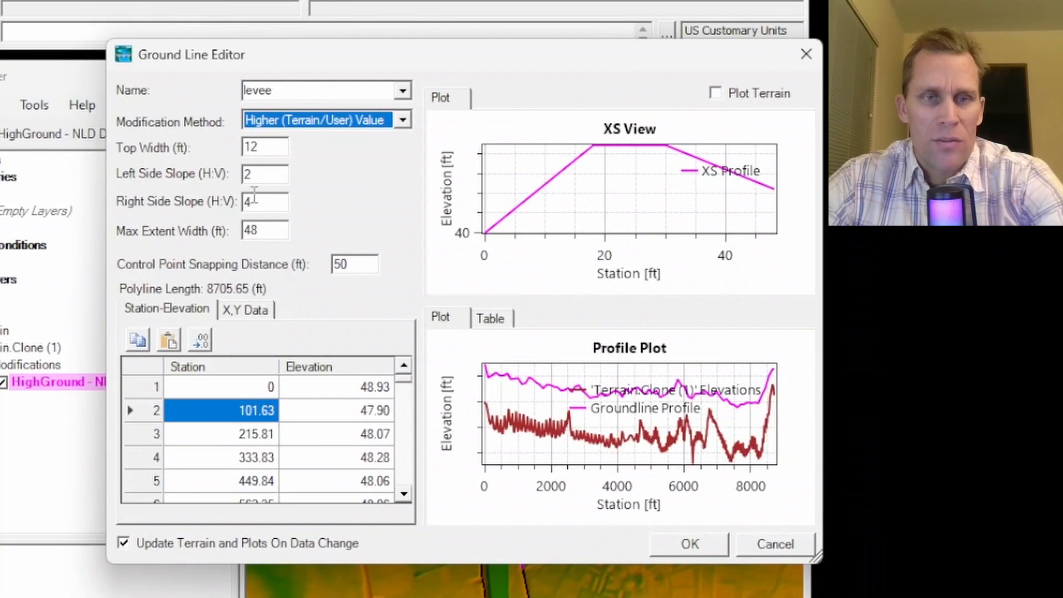
left_click_drag(263, 145, 221, 144)
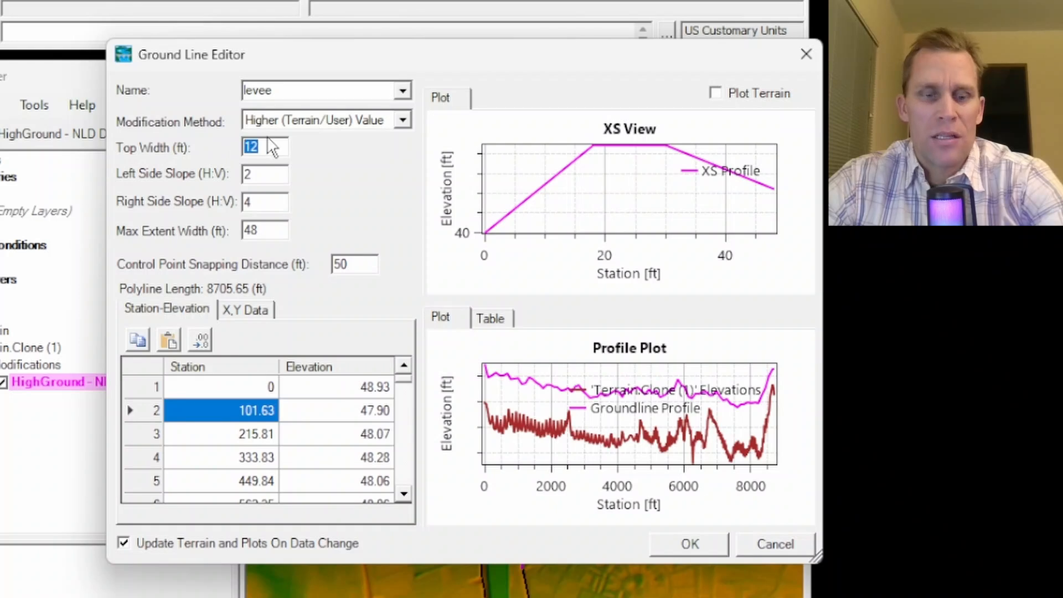
left_click_drag(261, 173, 244, 186)
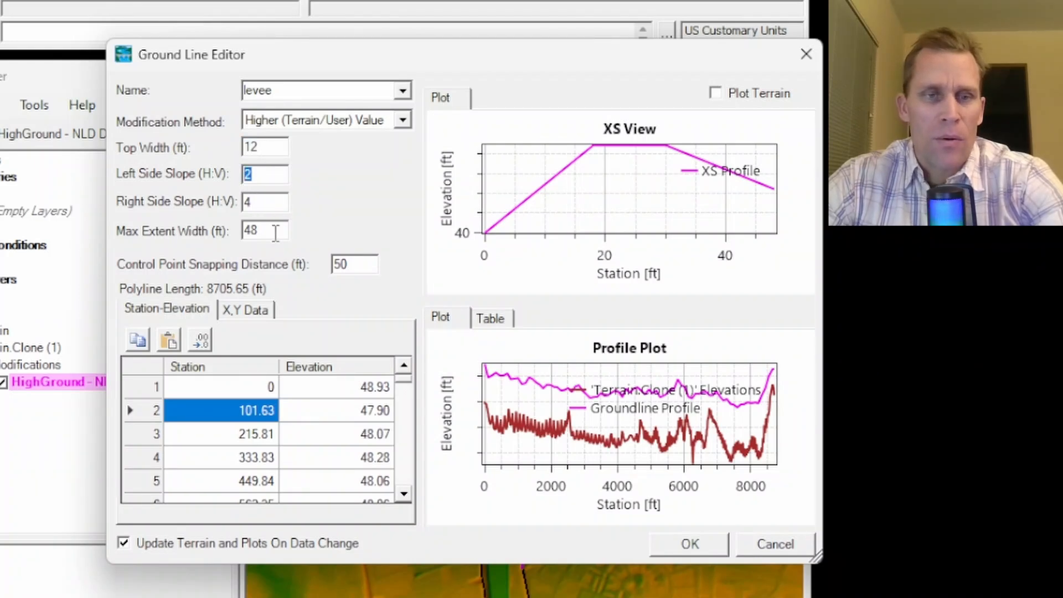
left_click_drag(276, 233, 242, 232)
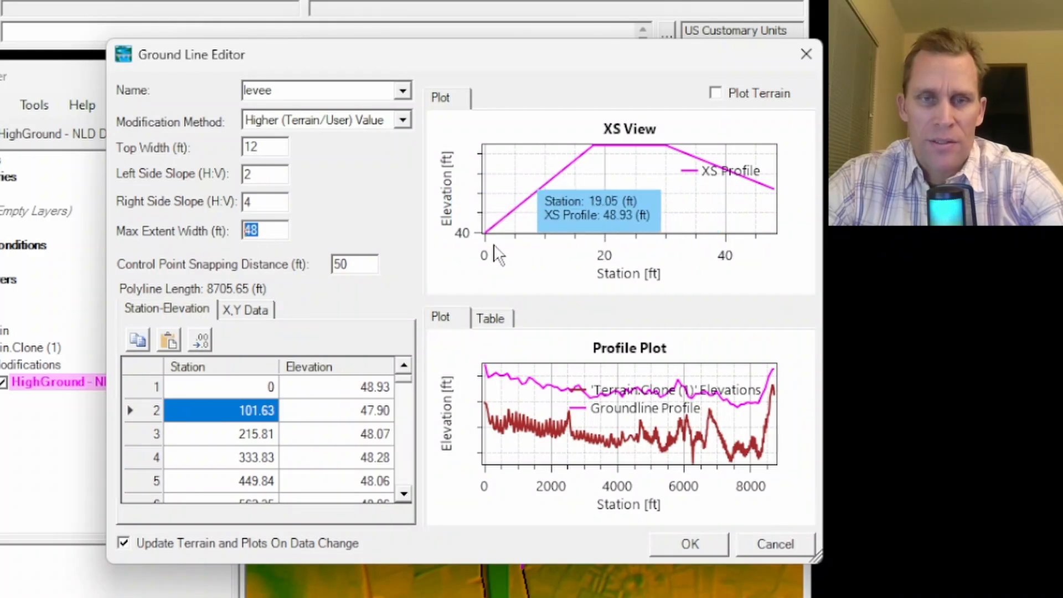
left_click(687, 545)
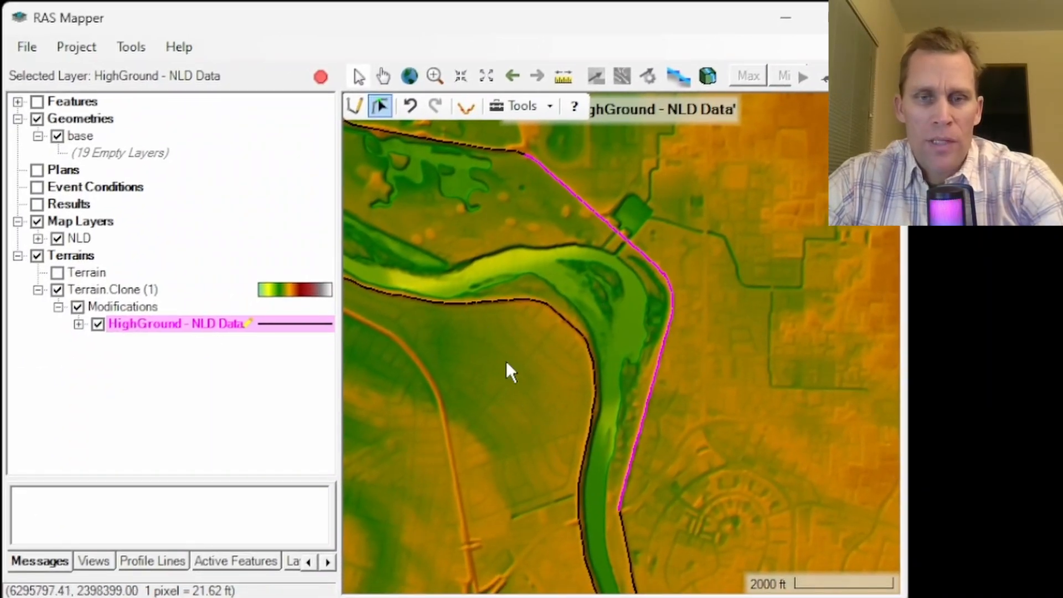
- Deselect the levee line and copy the cloned terrain's modifications to the original Terrain layer
left_click_drag(717, 444, 689, 226)
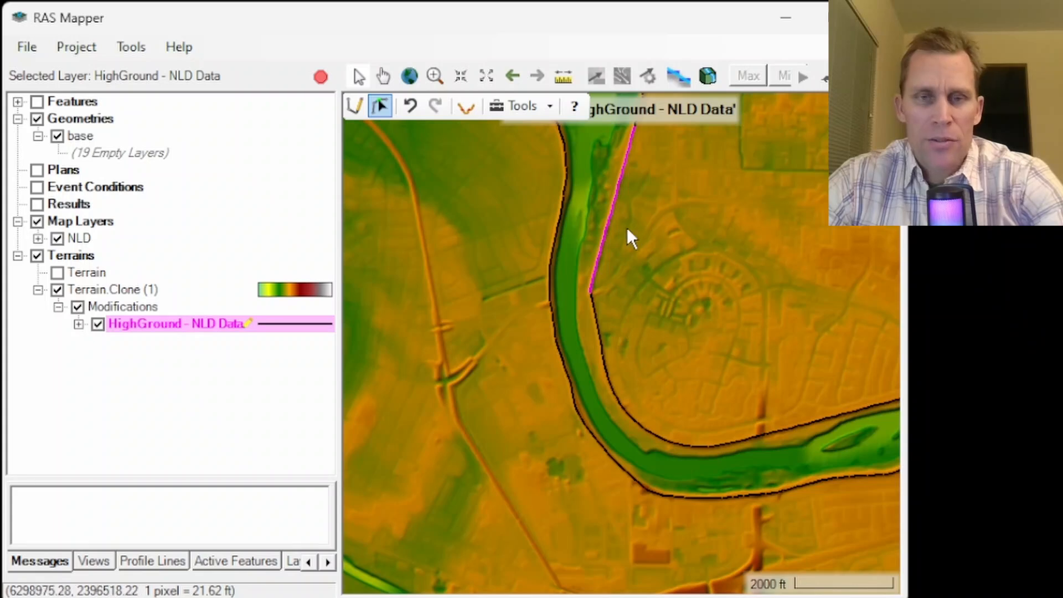
left_click(682, 251)
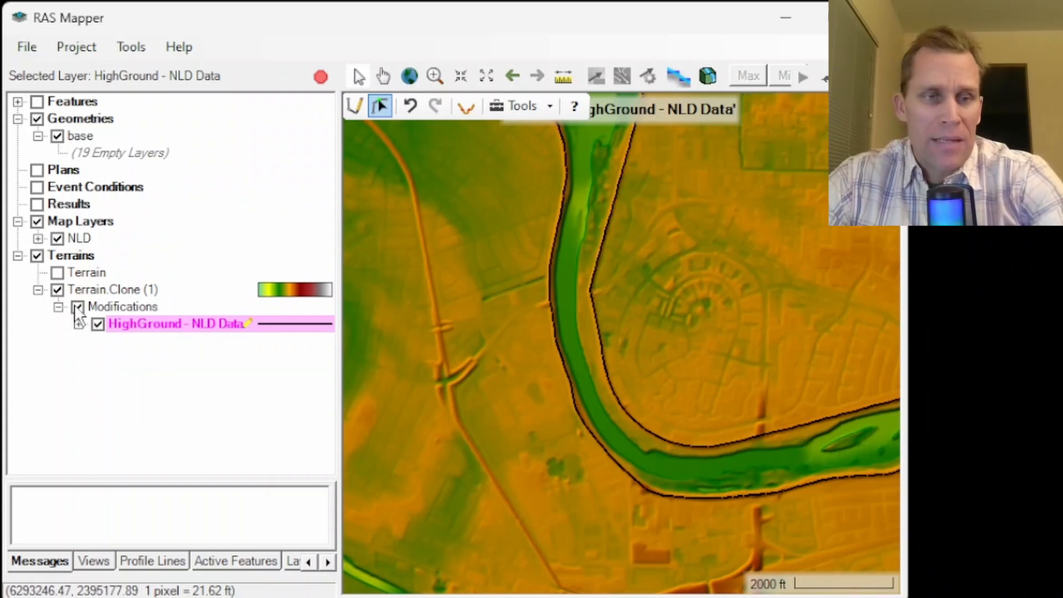
left_click(110, 309)
right_click(103, 313)
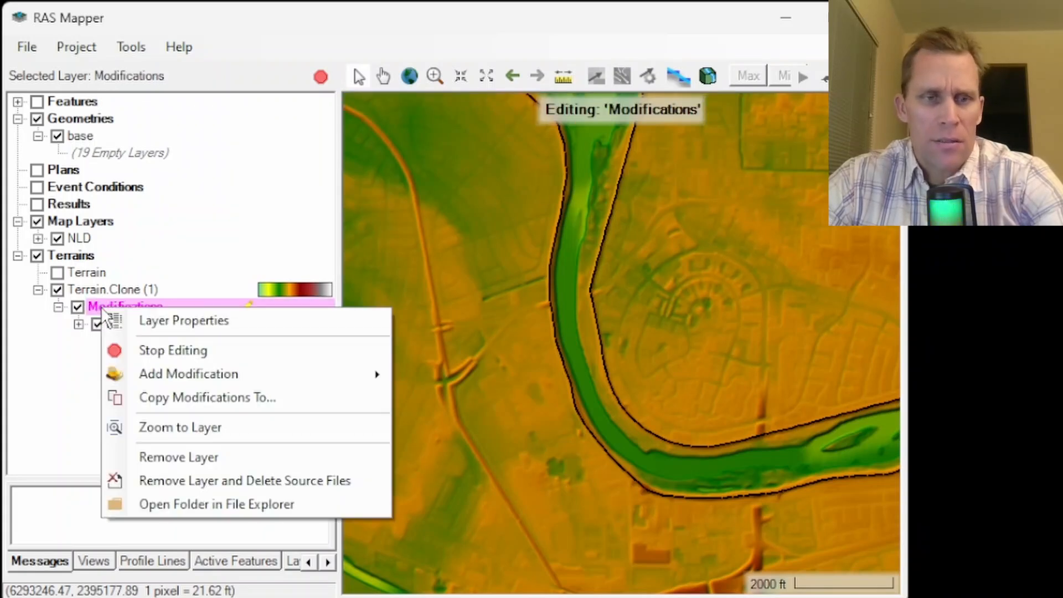
left_click(181, 394)
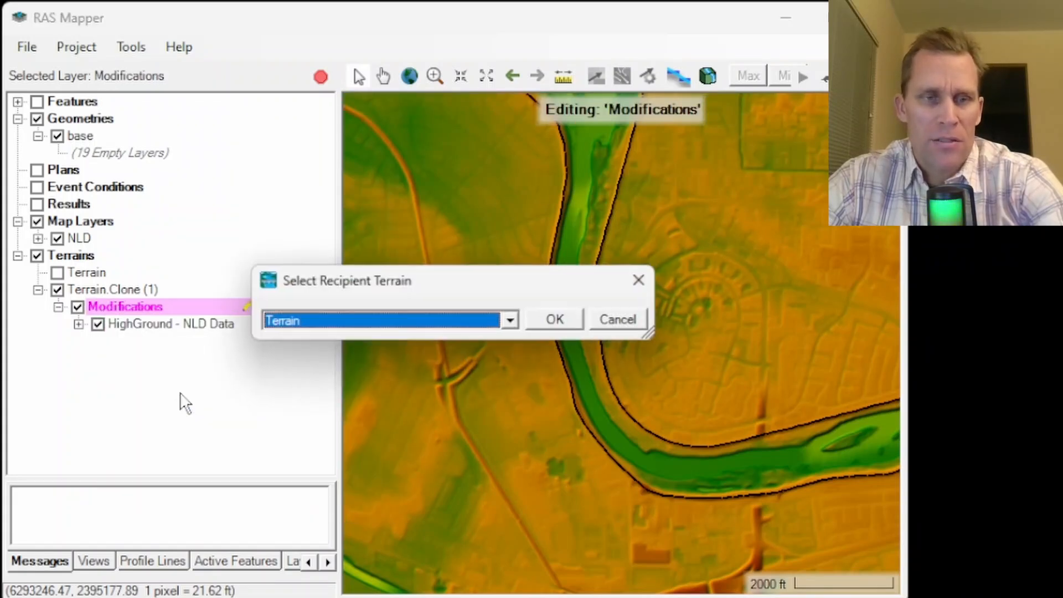
left_click(510, 320)
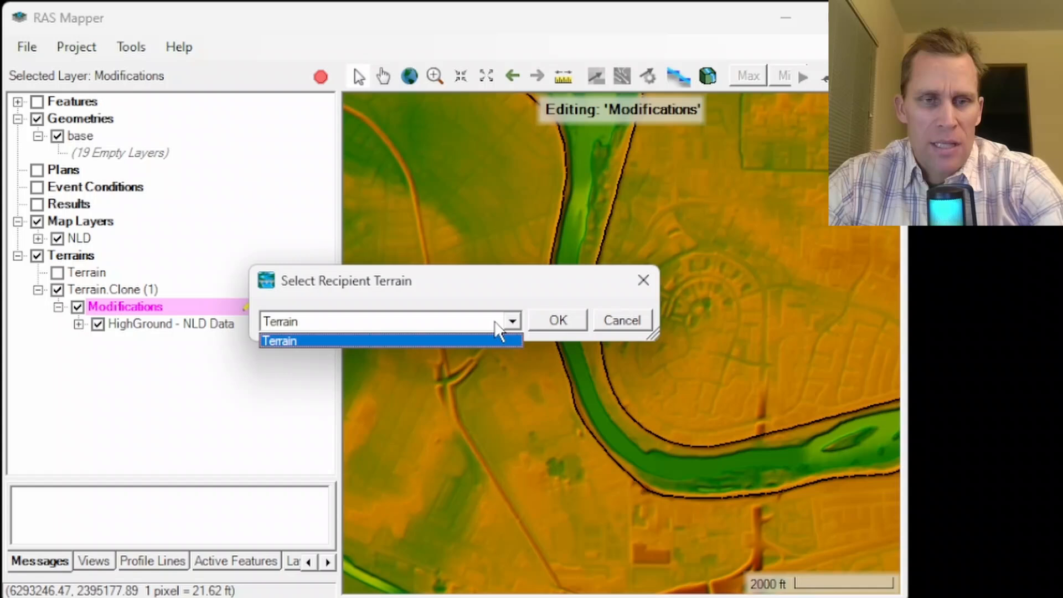
left_click(443, 340)
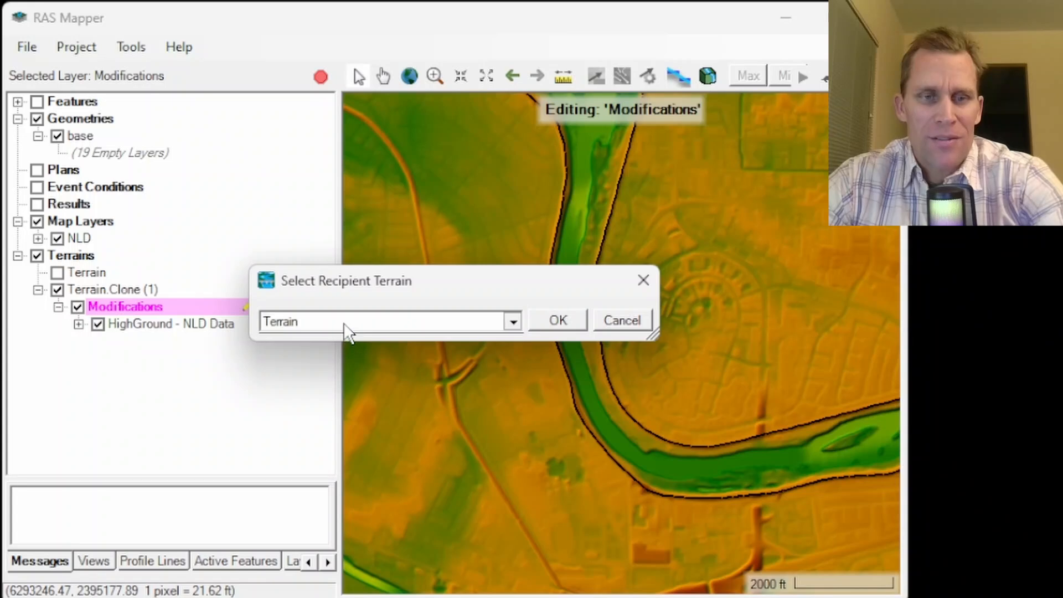
left_click(558, 320)
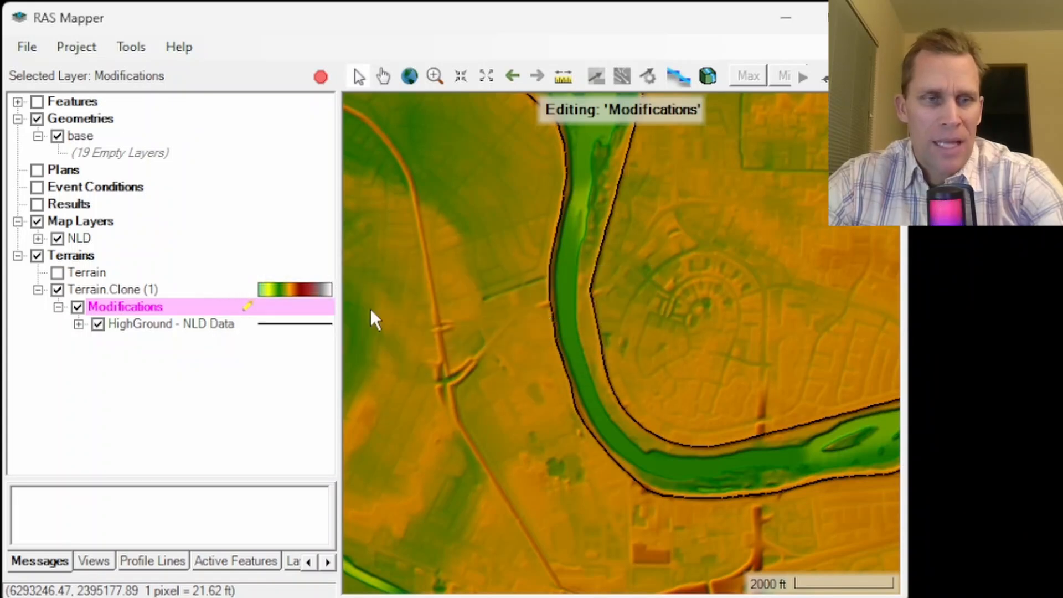
- Display the original Terrain layer, expand its Modifications group, and select the copied HighGround - NLD Data layer
left_click(57, 273)
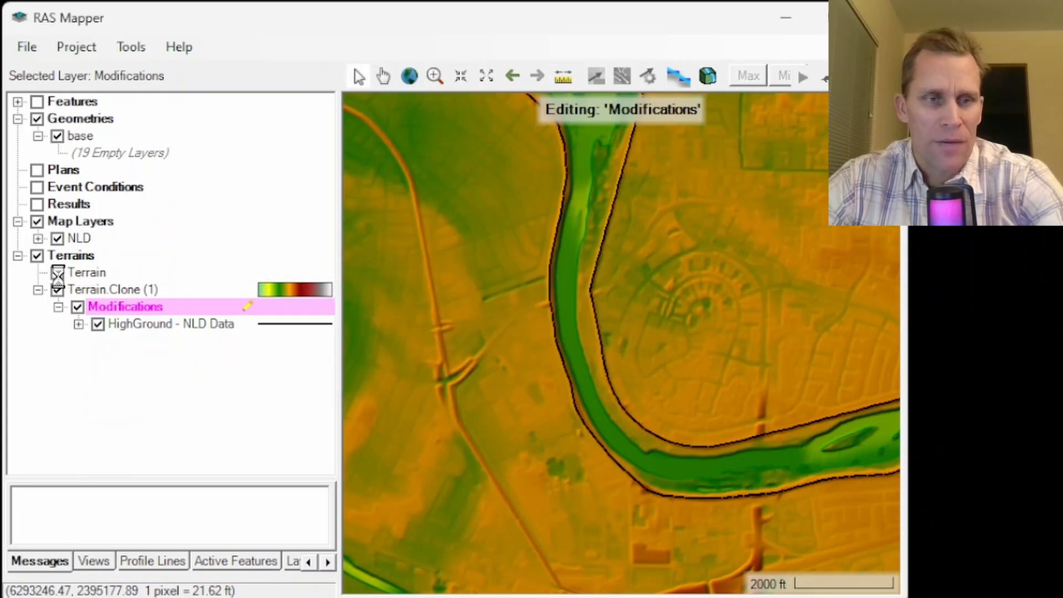
left_click(58, 289)
left_click(58, 289)
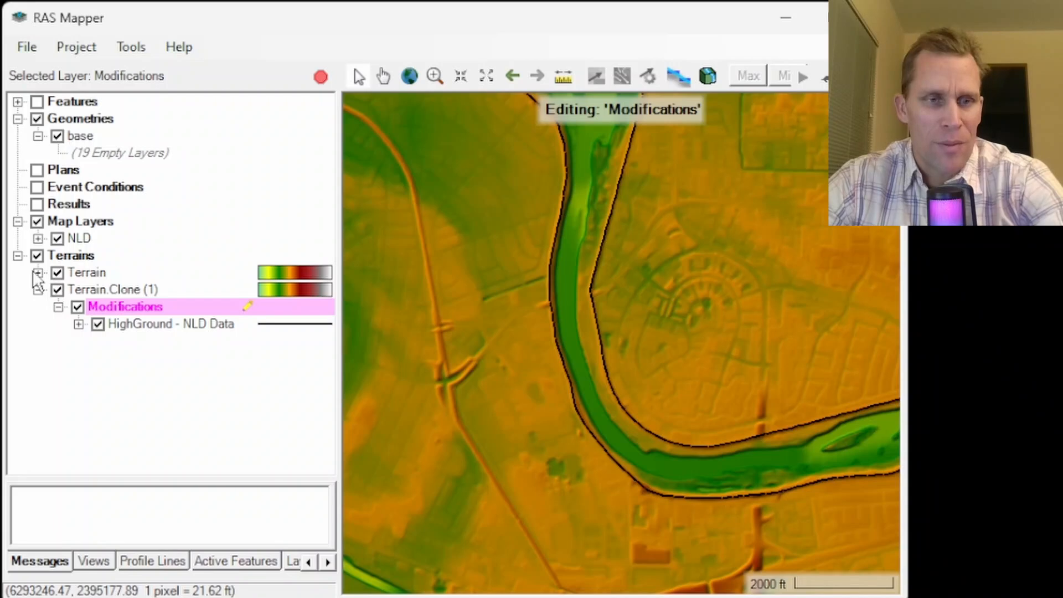
left_click(38, 272)
left_click(102, 290)
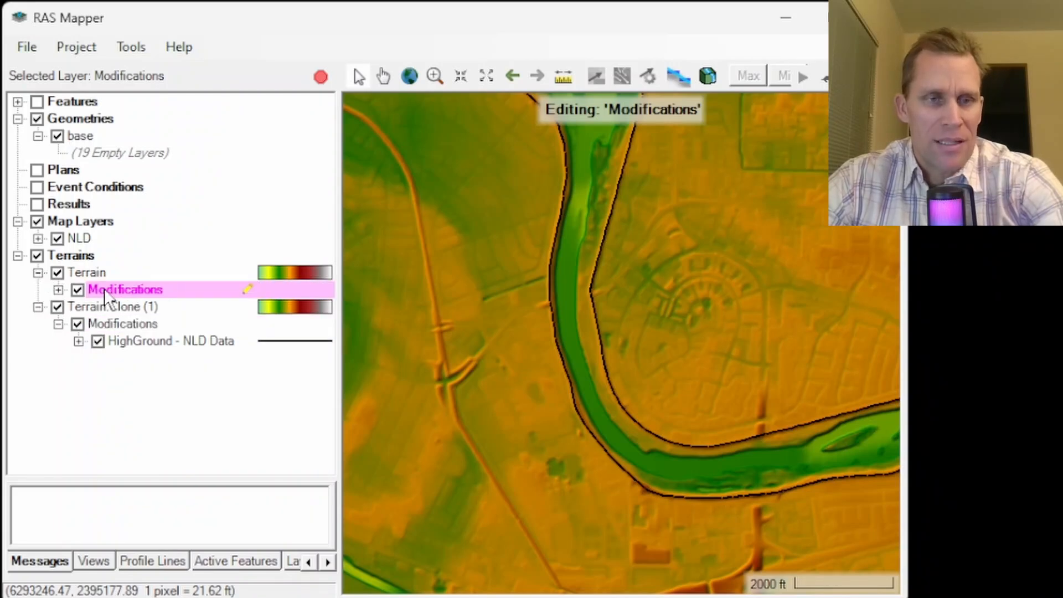
left_click(78, 290)
left_click(58, 289)
left_click(126, 308)
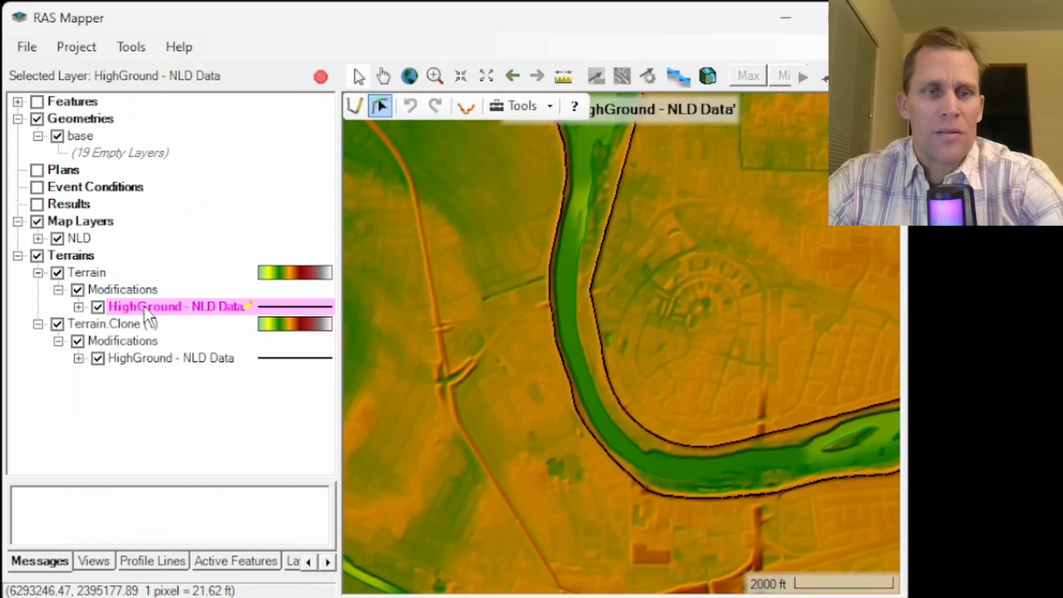